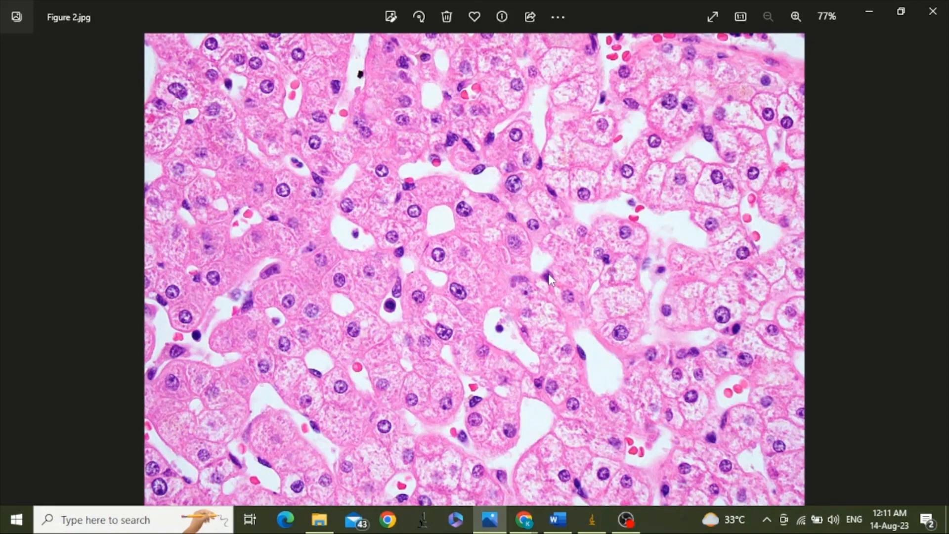
- Switch to File Explorer and open Figure 2 from the Cell counting folder in ImageJ, then clear the folder window away
{"action": "left_click", "coordinate": [870, 10]}
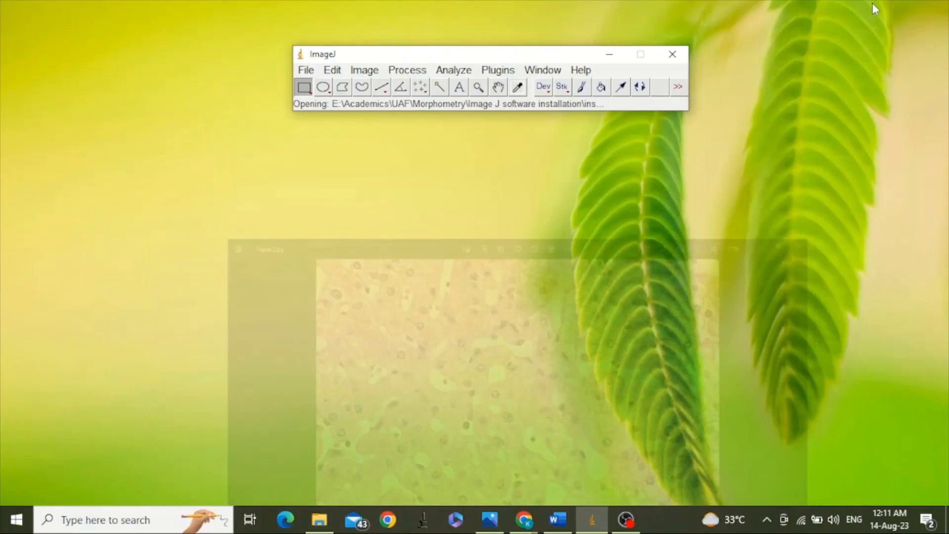
{"action": "left_click", "coordinate": [319, 518]}
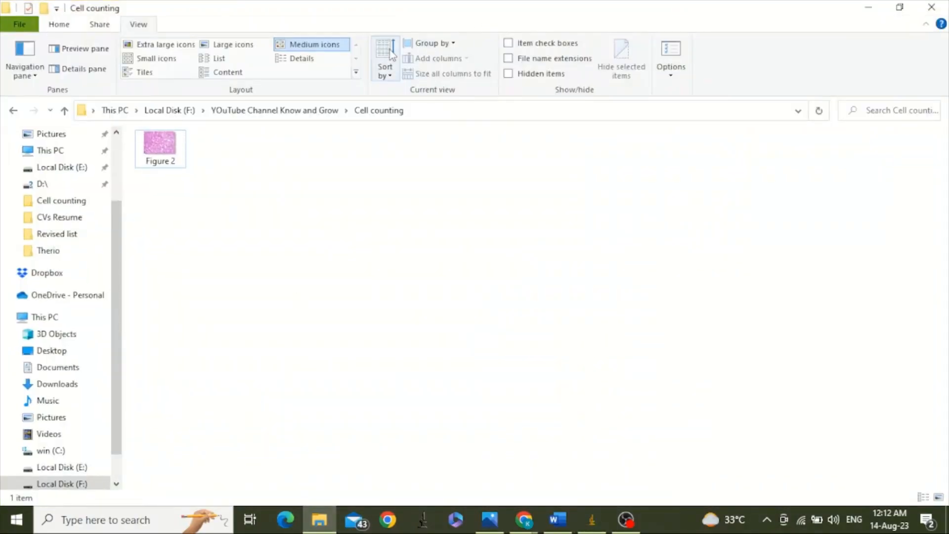
{"action": "double_click", "coordinate": [561, 7]}
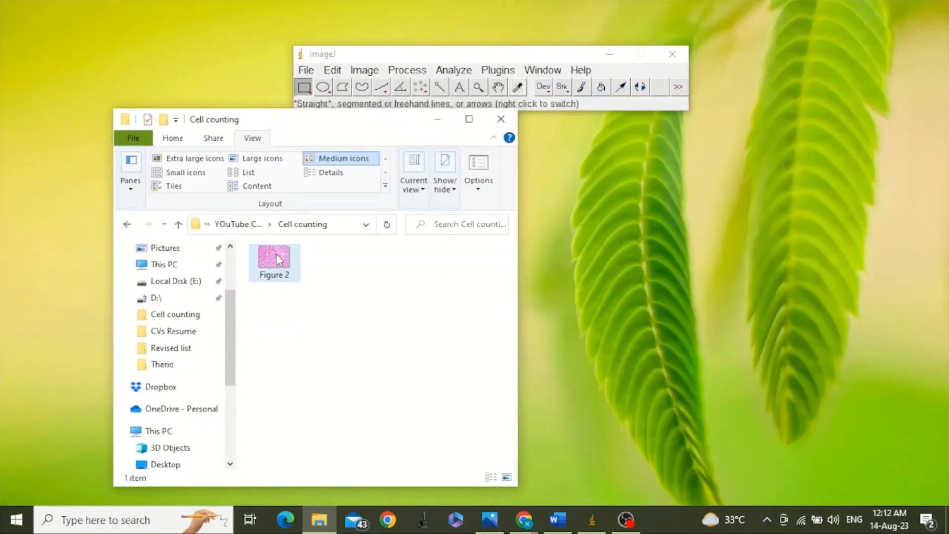
{"action": "left_click_drag", "start_coordinate": [277, 258], "coordinate": [543, 93]}
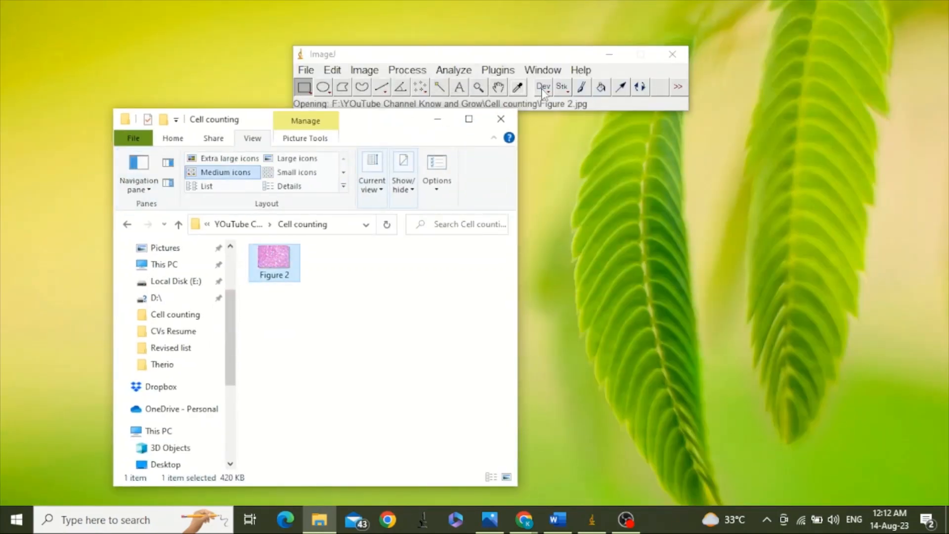
{"action": "left_click", "coordinate": [476, 171]}
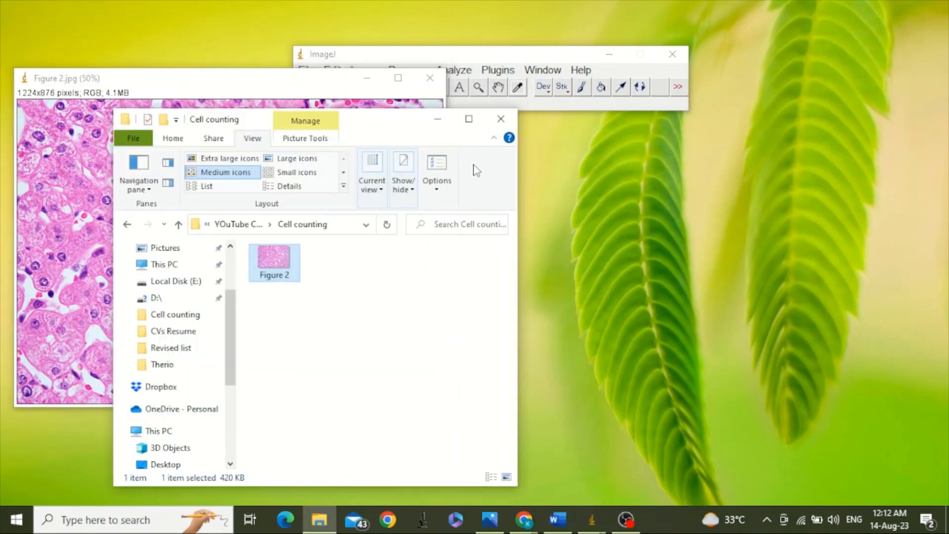
{"action": "left_click", "coordinate": [437, 120]}
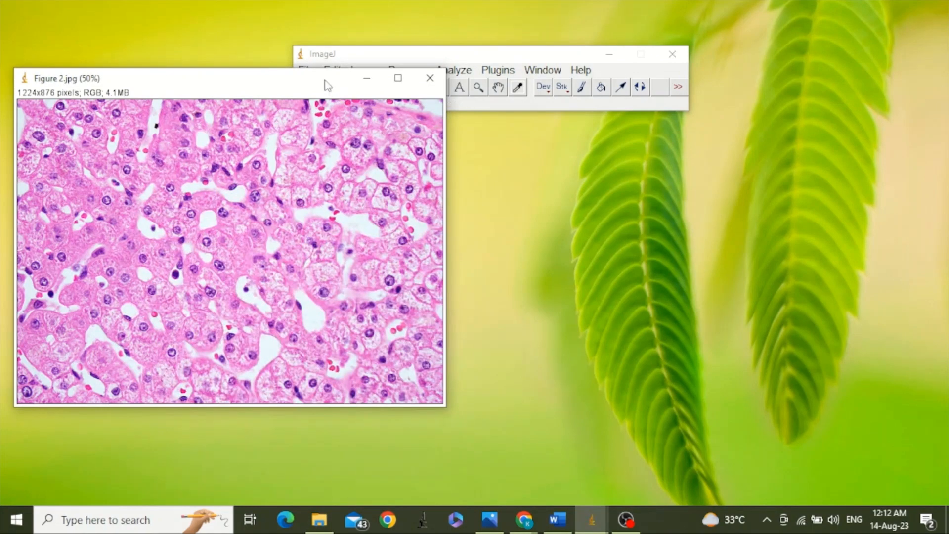
- Enlarge the Figure 2 image window to 76.3% and arrange it alongside the main toolbar window
{"action": "left_click_drag", "start_coordinate": [326, 85], "coordinate": [426, 124]}
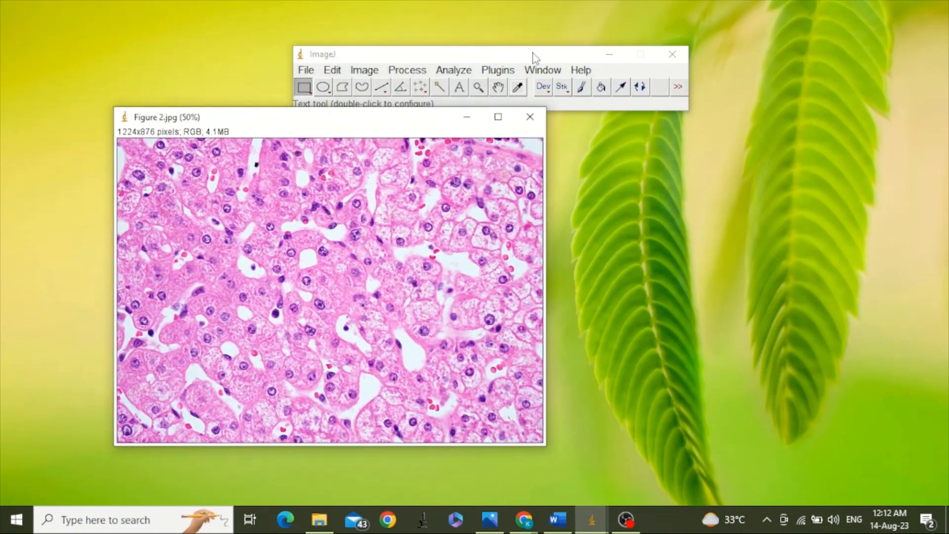
{"action": "left_click_drag", "start_coordinate": [533, 57], "coordinate": [737, 20]}
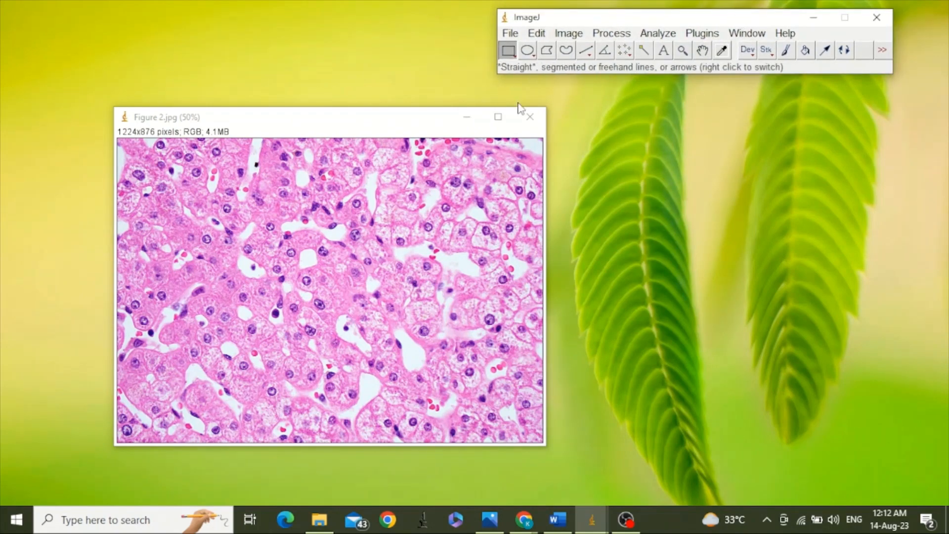
{"action": "left_click", "coordinate": [497, 116]}
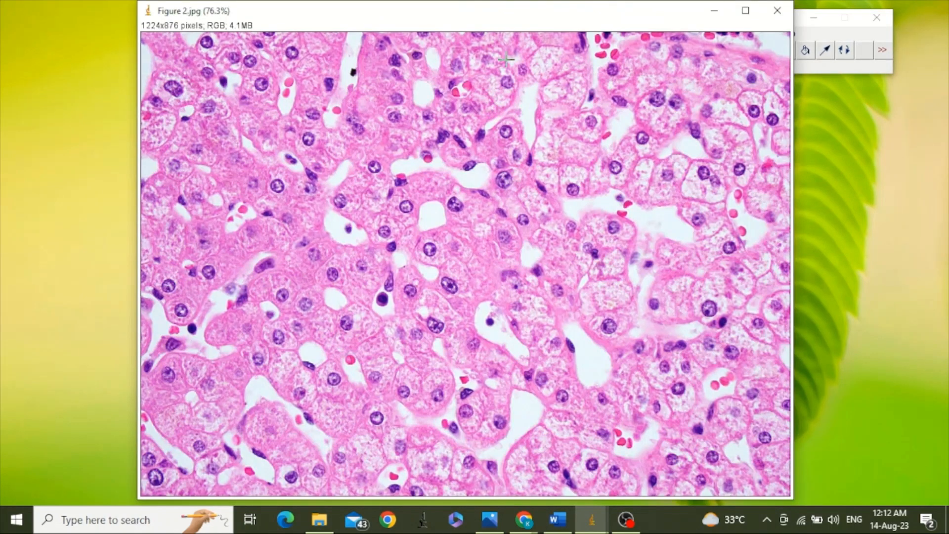
{"action": "left_click_drag", "start_coordinate": [563, 22], "coordinate": [420, 24]}
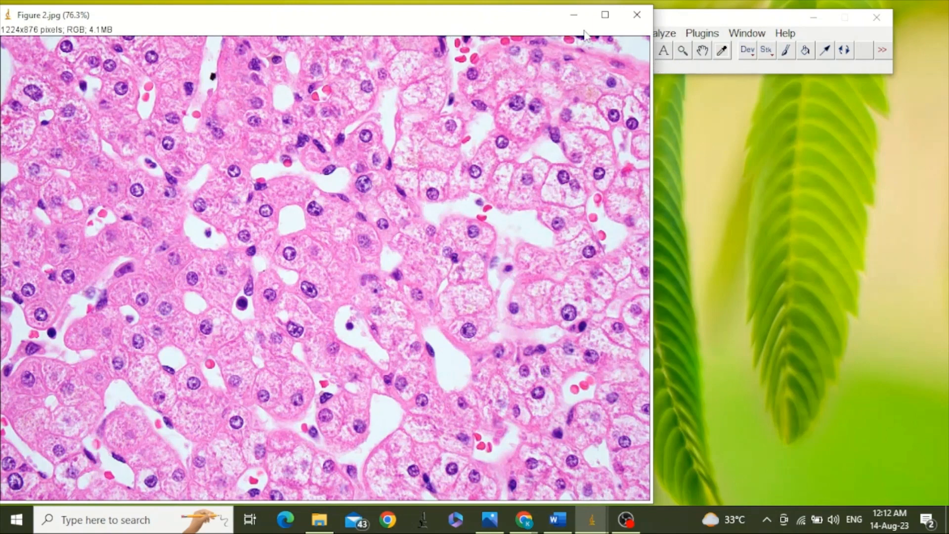
{"action": "left_click", "coordinate": [679, 18]}
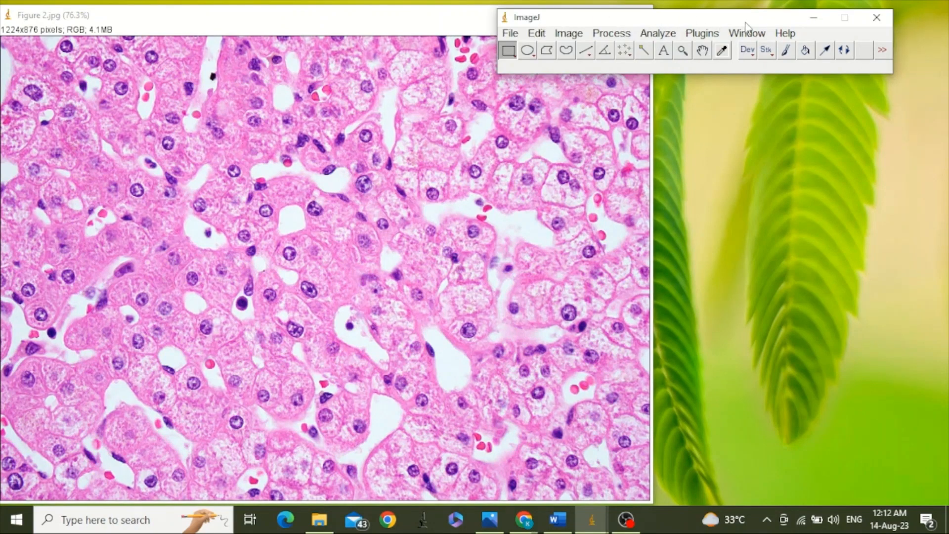
{"action": "left_click_drag", "start_coordinate": [746, 22], "coordinate": [835, 24]}
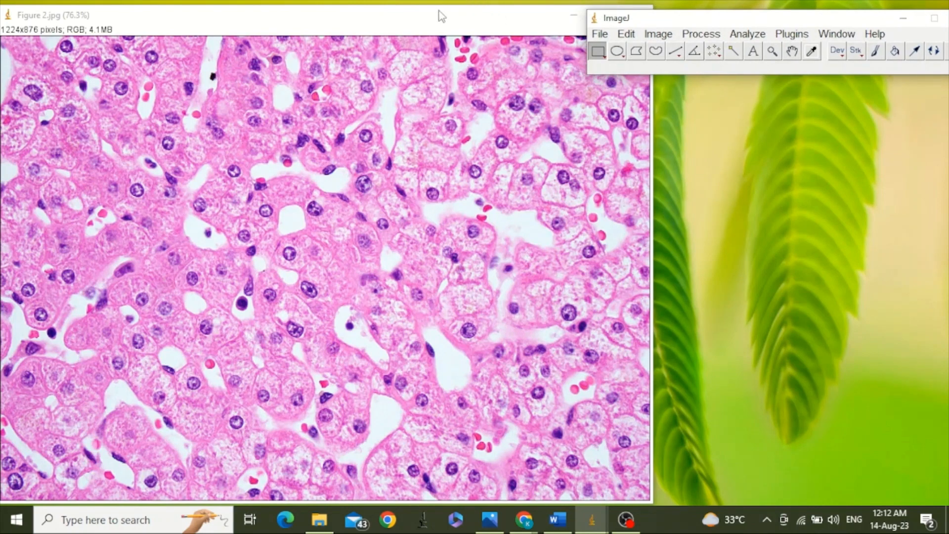
{"action": "left_click_drag", "start_coordinate": [438, 15], "coordinate": [446, 17]}
{"action": "left_click_drag", "start_coordinate": [498, 23], "coordinate": [500, 22]}
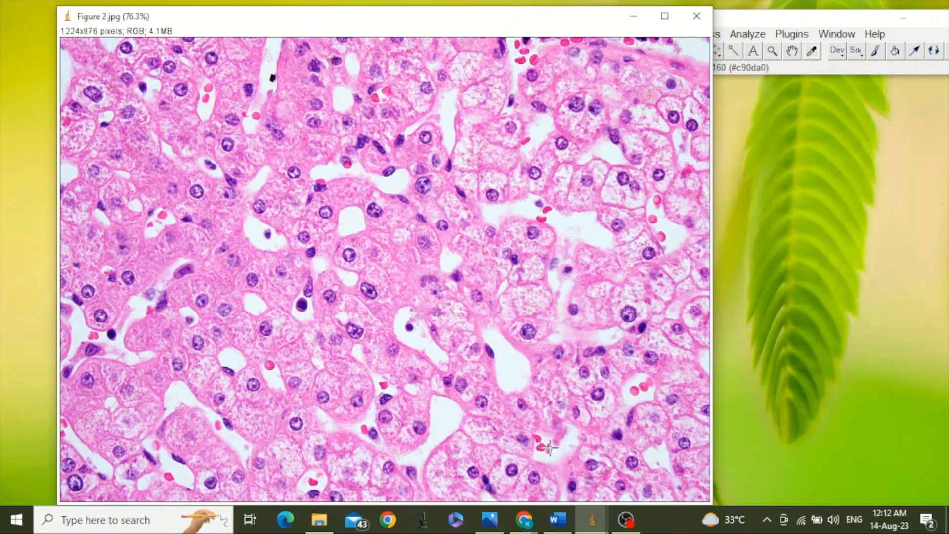
- Draw a vertical straight line about 15.7 pixels long across a small nucleus in Figure 2 and measure it
{"action": "left_click", "coordinate": [781, 19]}
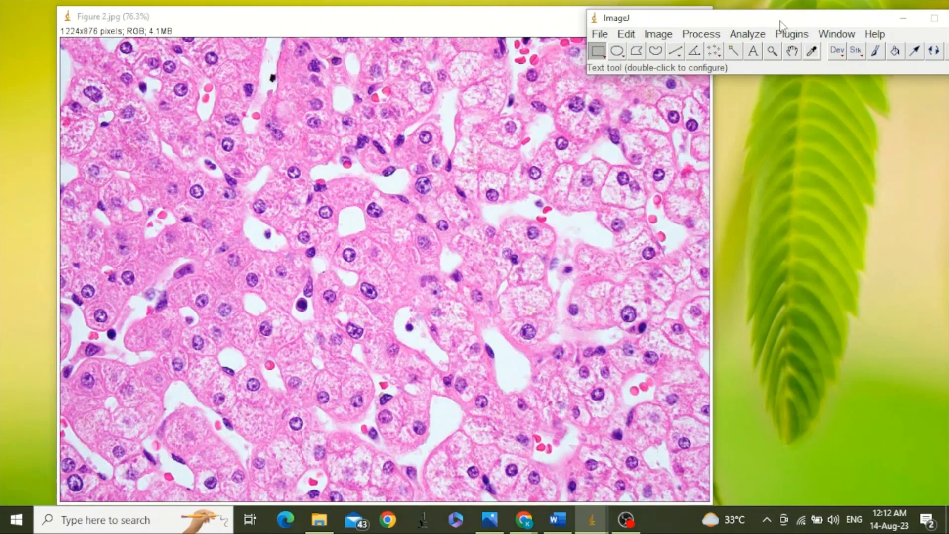
{"action": "left_click", "coordinate": [678, 53]}
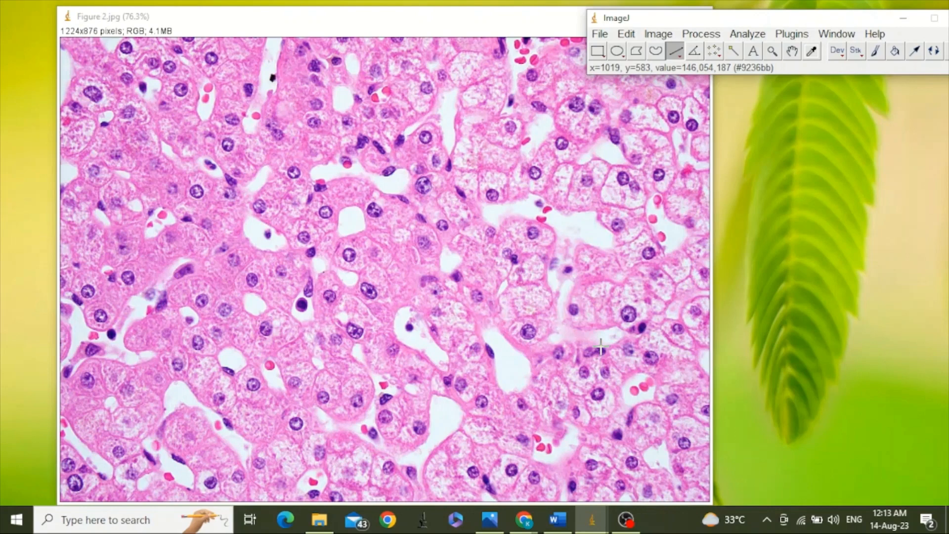
{"action": "left_click", "coordinate": [601, 347]}
{"action": "left_click_drag", "start_coordinate": [601, 348], "coordinate": [600, 351]}
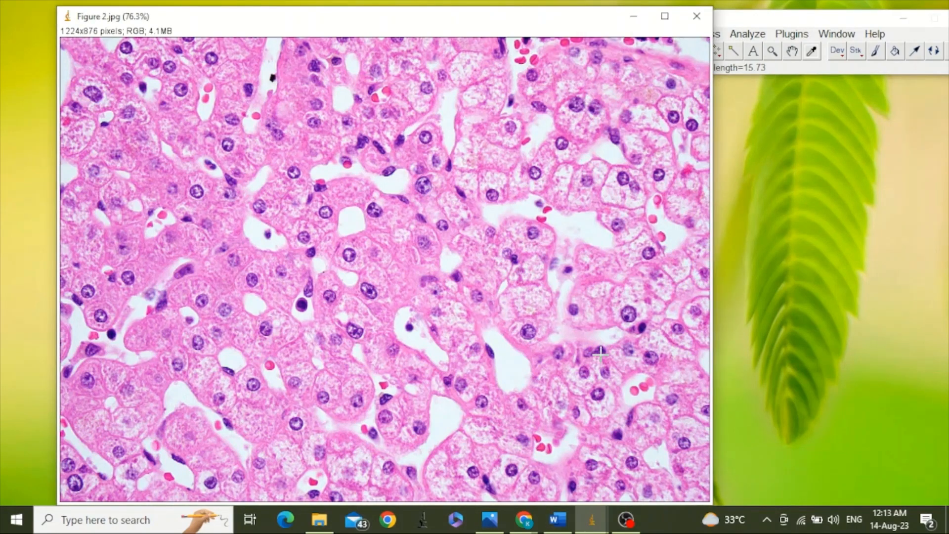
{"action": "left_click", "coordinate": [804, 19]}
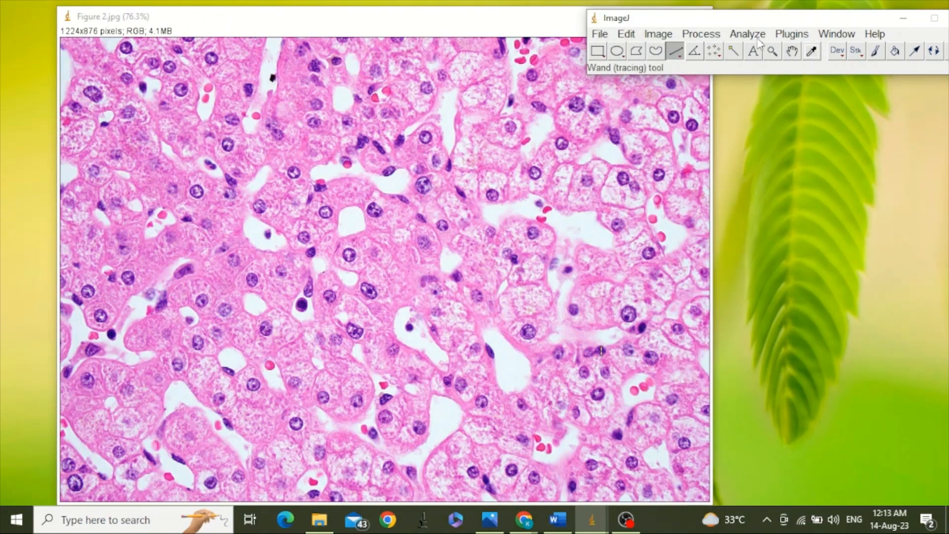
{"action": "left_click", "coordinate": [747, 35]}
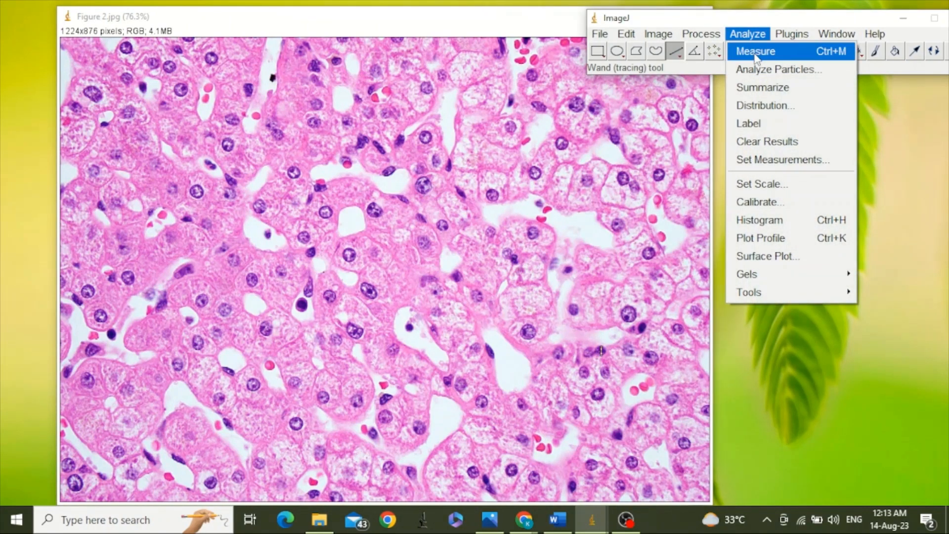
{"action": "left_click", "coordinate": [756, 51]}
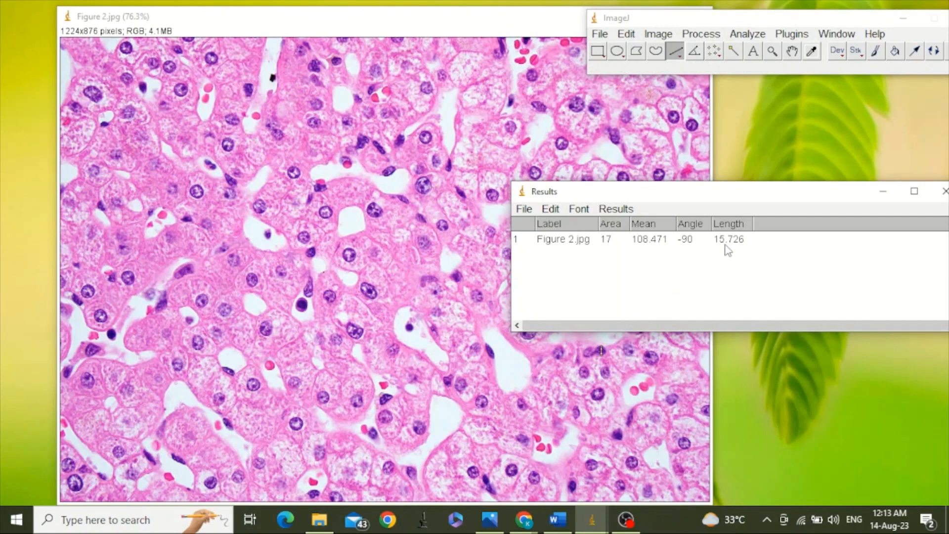
- Switch to the Circle Calculator page in Chrome and calculate the circle's values for a diameter of 15.726
{"action": "mouse_move", "coordinate": [527, 527]}
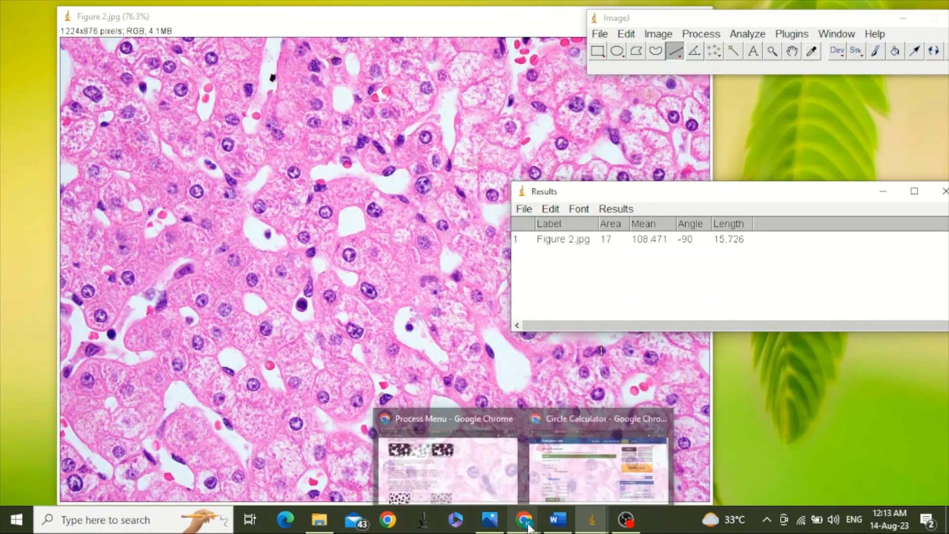
{"action": "left_click", "coordinate": [593, 456]}
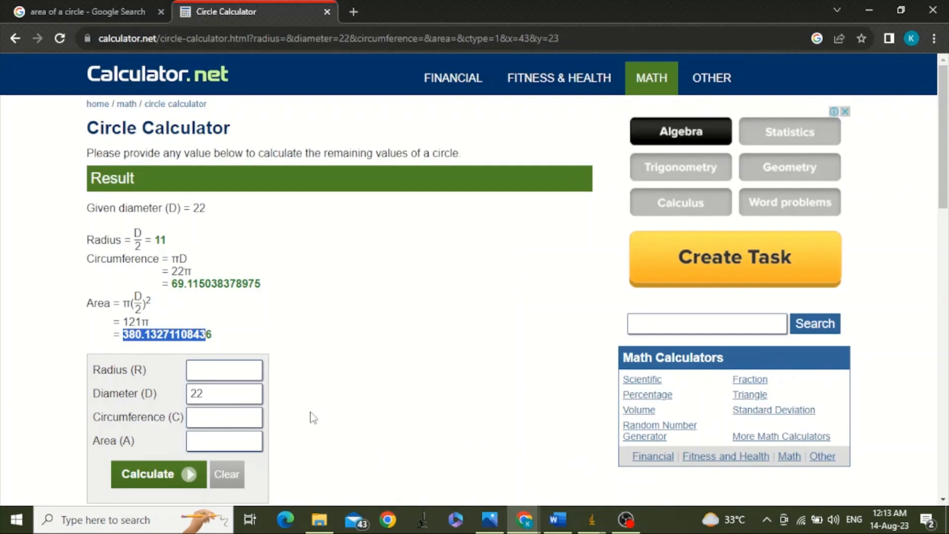
{"action": "left_click", "coordinate": [224, 398]}
{"action": "key", "text": "BackSpace"}
{"action": "key", "text": "BackSpace"}
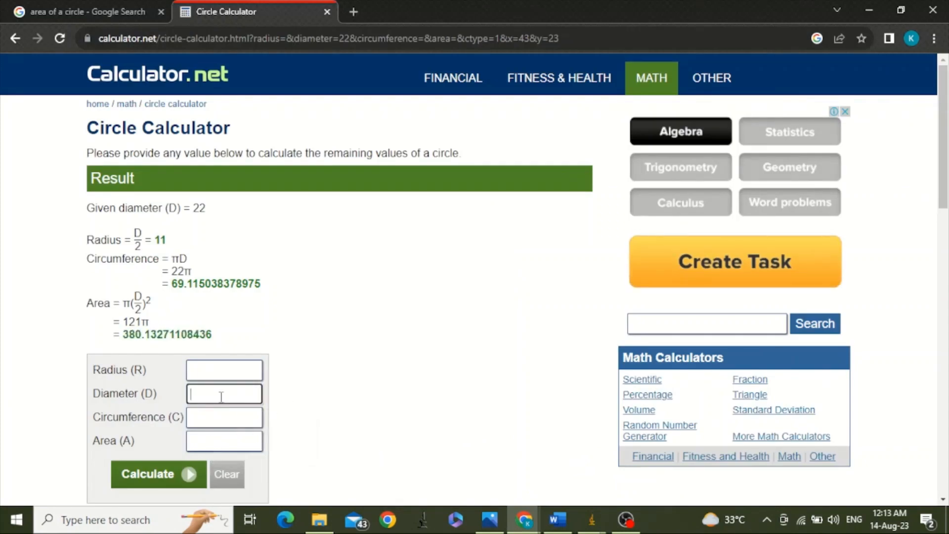
{"action": "type", "text": "15"}
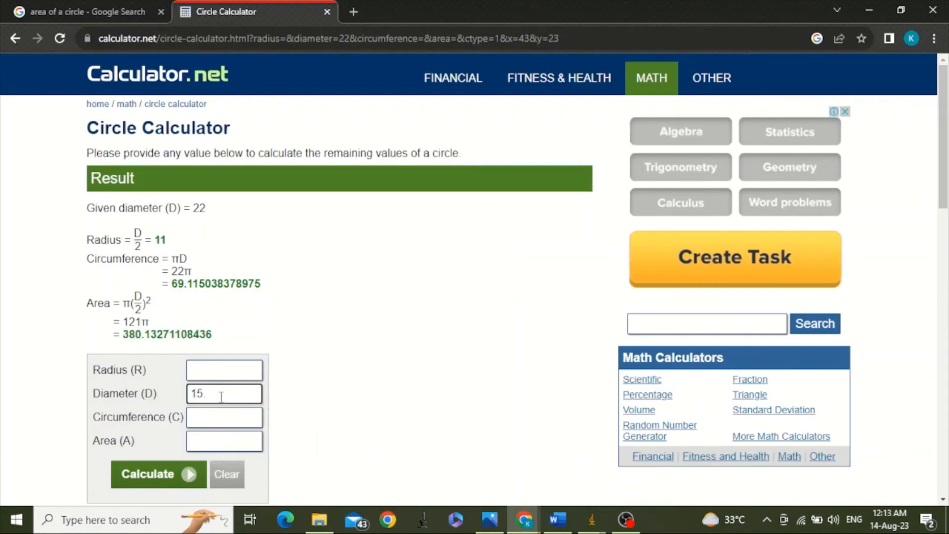
{"action": "left_click", "coordinate": [869, 9]}
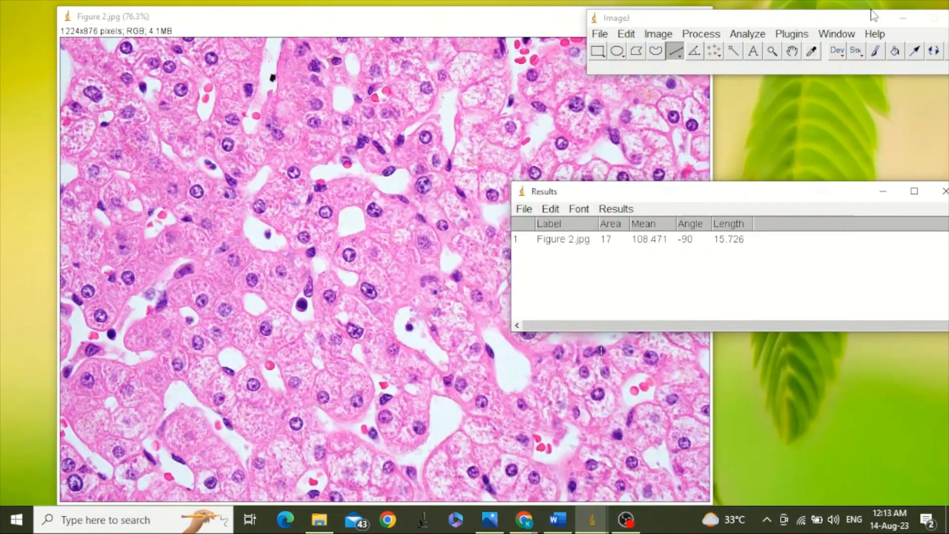
{"action": "left_click", "coordinate": [525, 519]}
{"action": "left_click", "coordinate": [590, 486]}
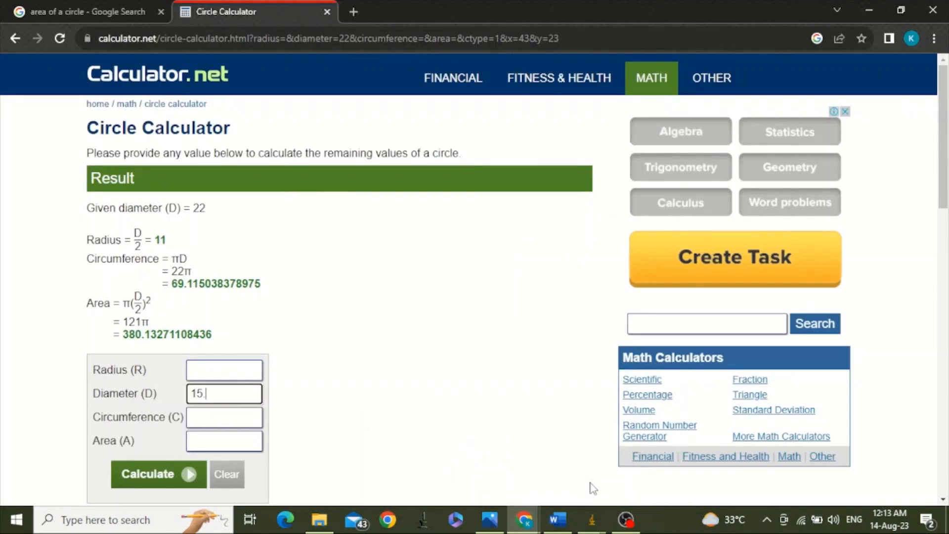
{"action": "type", "text": ".726"}
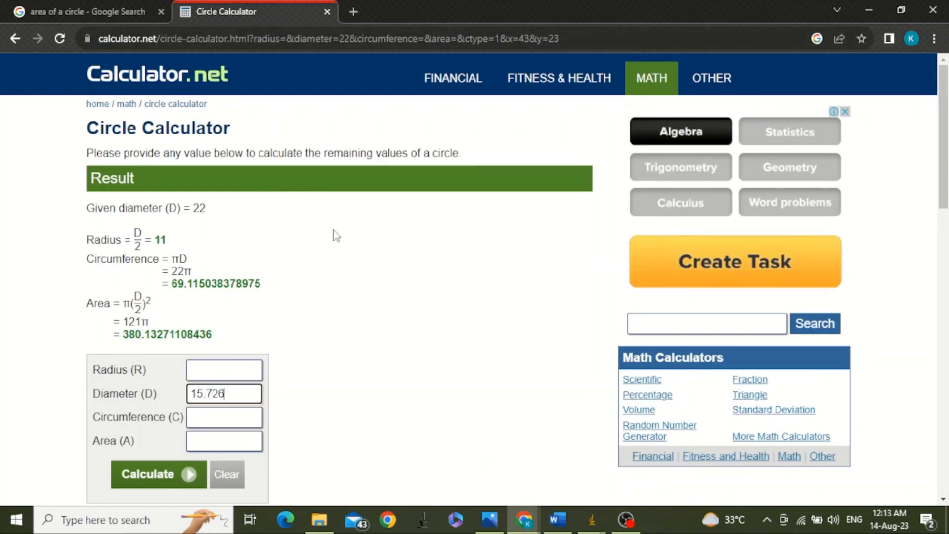
{"action": "scroll", "coordinate": [328, 295], "scroll_direction": "down", "scroll_amount": 1}
{"action": "scroll", "coordinate": [327, 296], "scroll_direction": "down", "scroll_amount": 1}
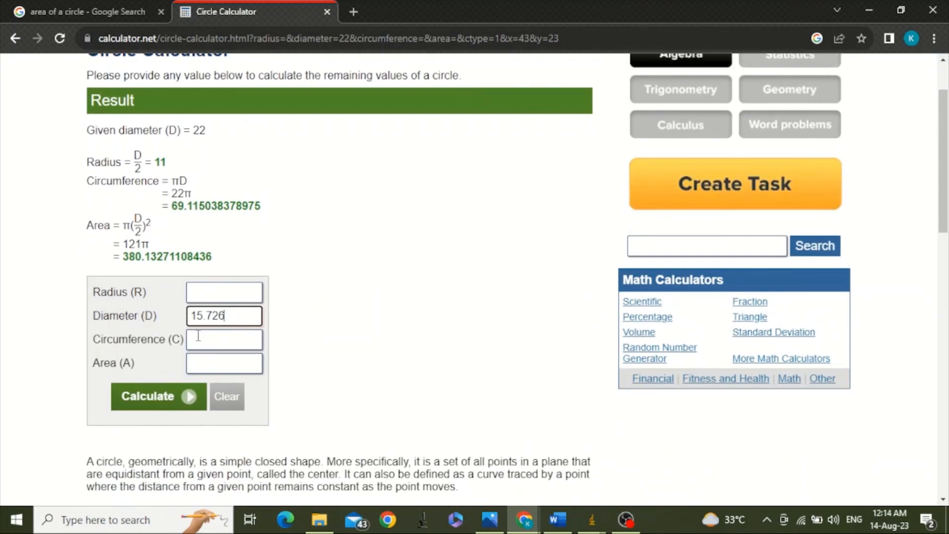
{"action": "left_click", "coordinate": [152, 407]}
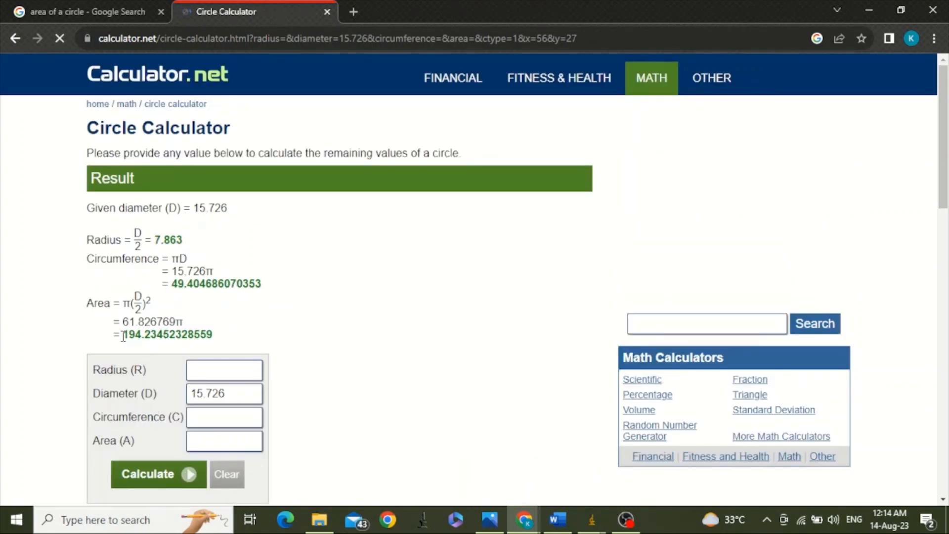
- Highlight the calculated circle area, compare it with the measured nucleus in Figure 2, and return to the ImageJ Results table
{"action": "left_click_drag", "start_coordinate": [123, 336], "coordinate": [215, 341]}
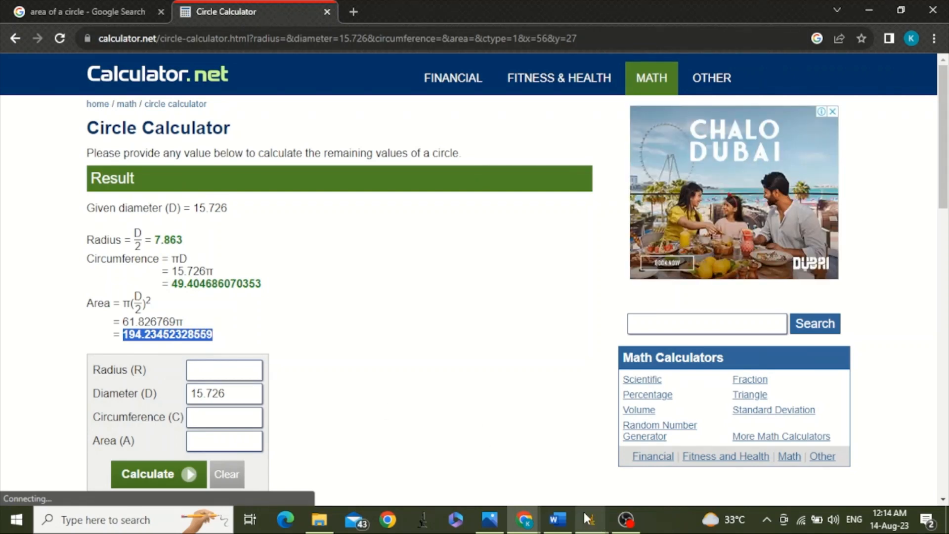
{"action": "mouse_move", "coordinate": [588, 518]}
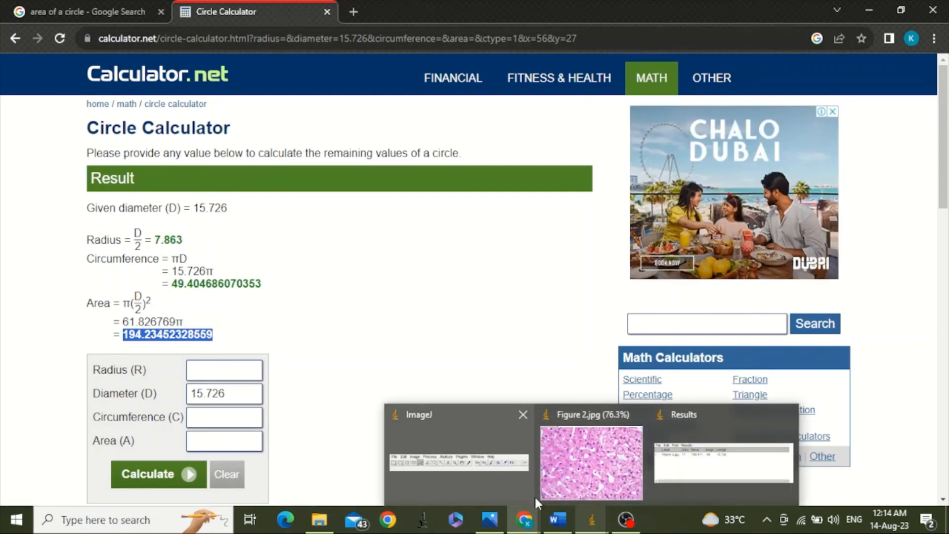
{"action": "mouse_move", "coordinate": [589, 477]}
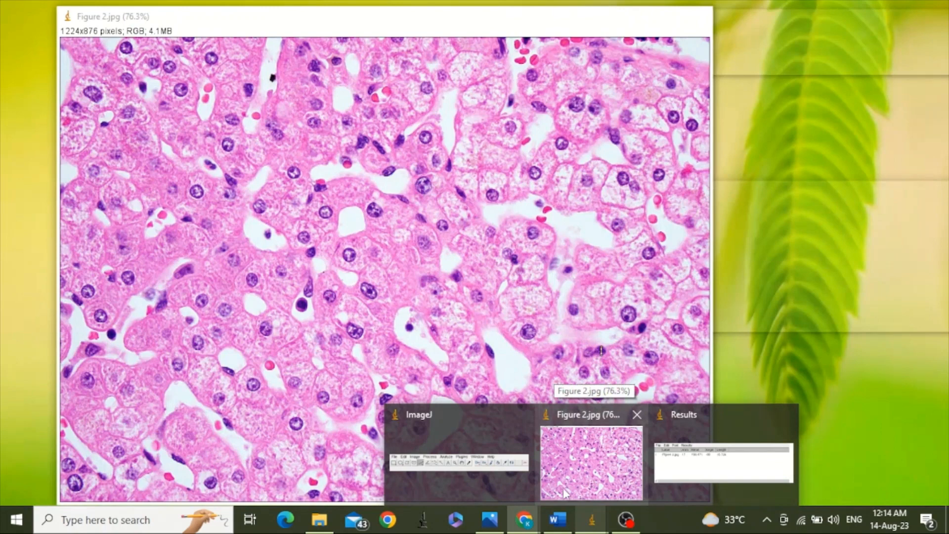
{"action": "left_click", "coordinate": [600, 490]}
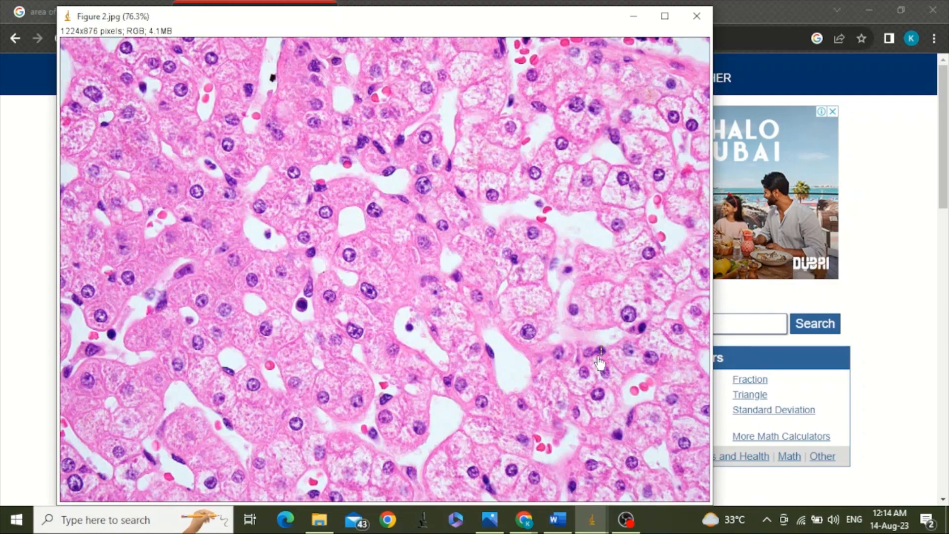
{"action": "left_click", "coordinate": [525, 523]}
{"action": "left_click", "coordinate": [588, 459]}
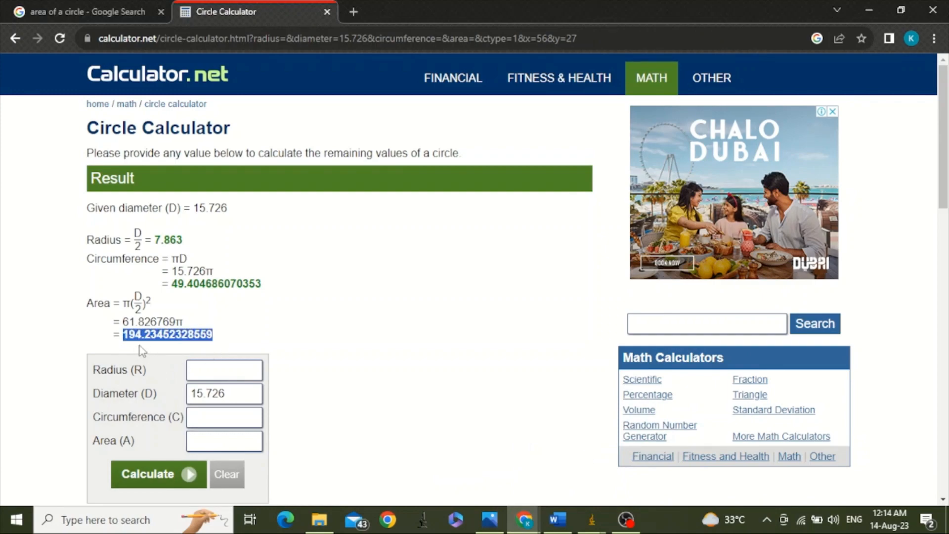
{"action": "left_click", "coordinate": [869, 10]}
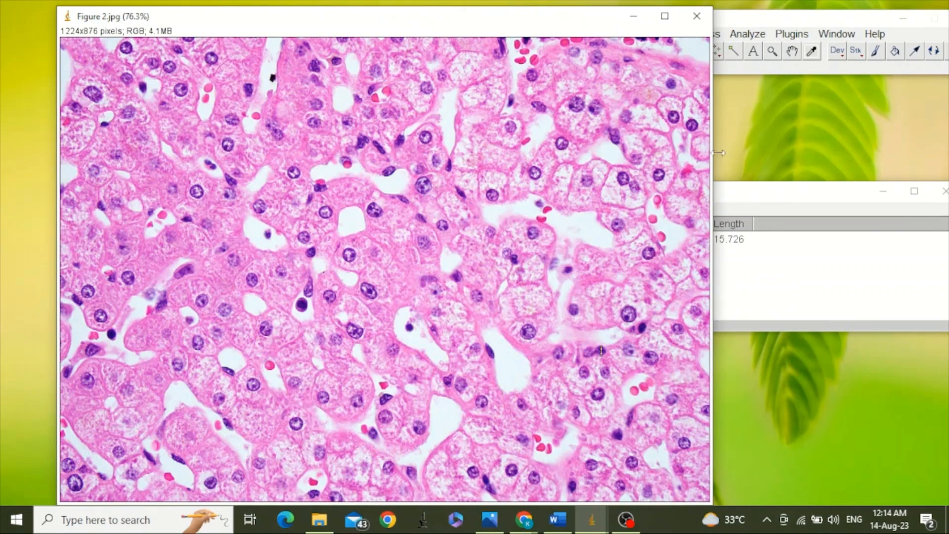
{"action": "left_click", "coordinate": [764, 203]}
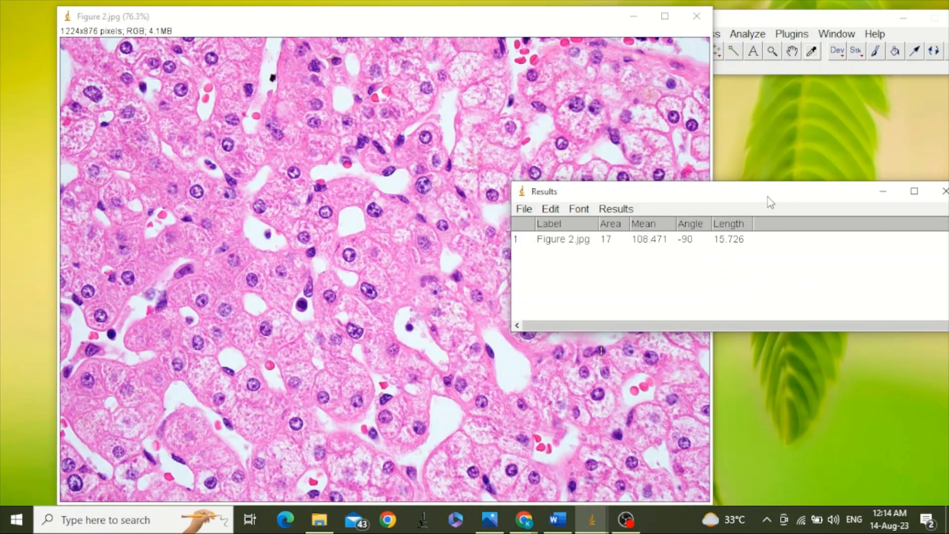
- Minimize the Results table and convert the Figure 2 image to 8-bit grayscale
{"action": "left_click", "coordinate": [883, 196]}
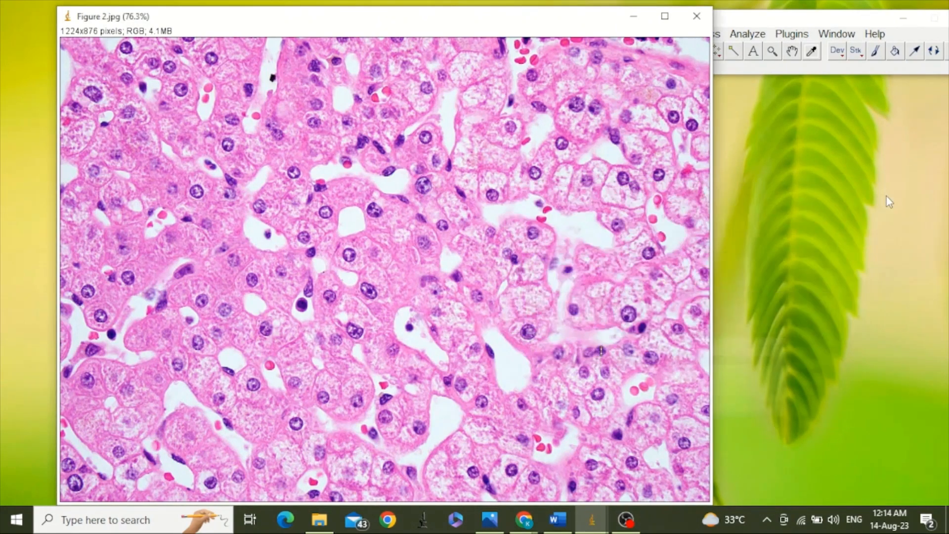
{"action": "left_click", "coordinate": [742, 30]}
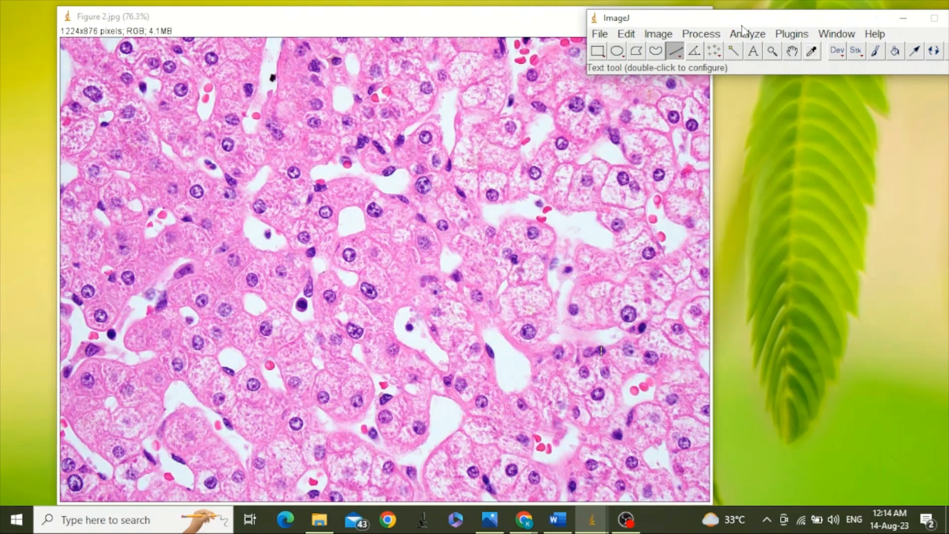
{"action": "left_click", "coordinate": [658, 34]}
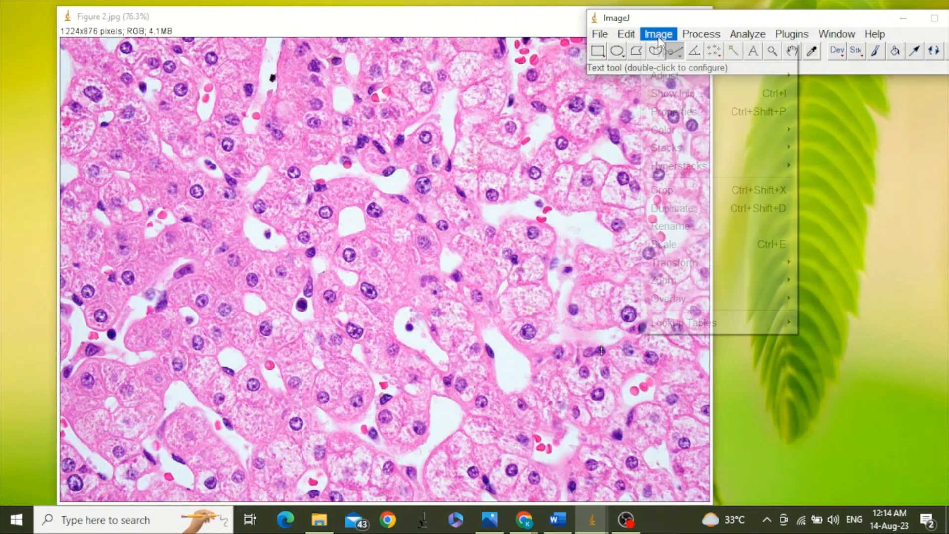
{"action": "mouse_move", "coordinate": [668, 55]}
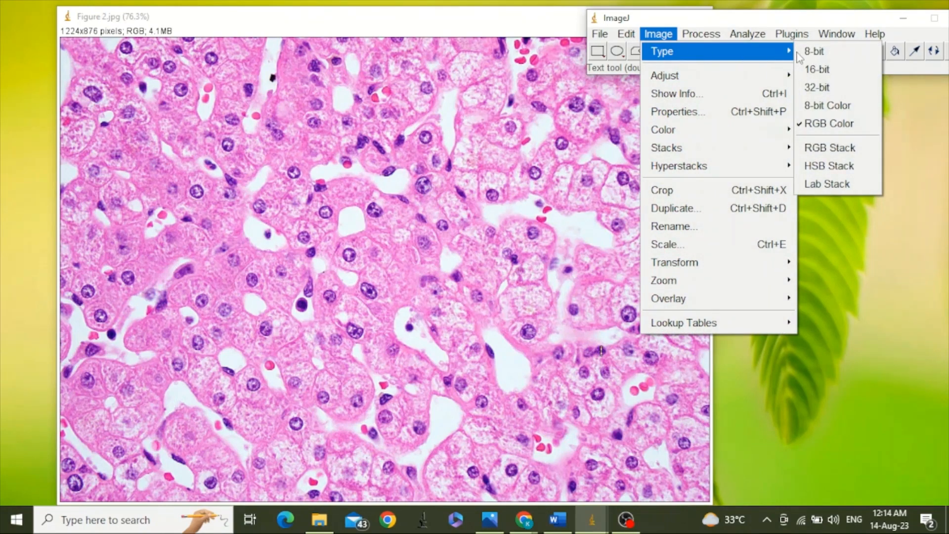
{"action": "left_click", "coordinate": [816, 53]}
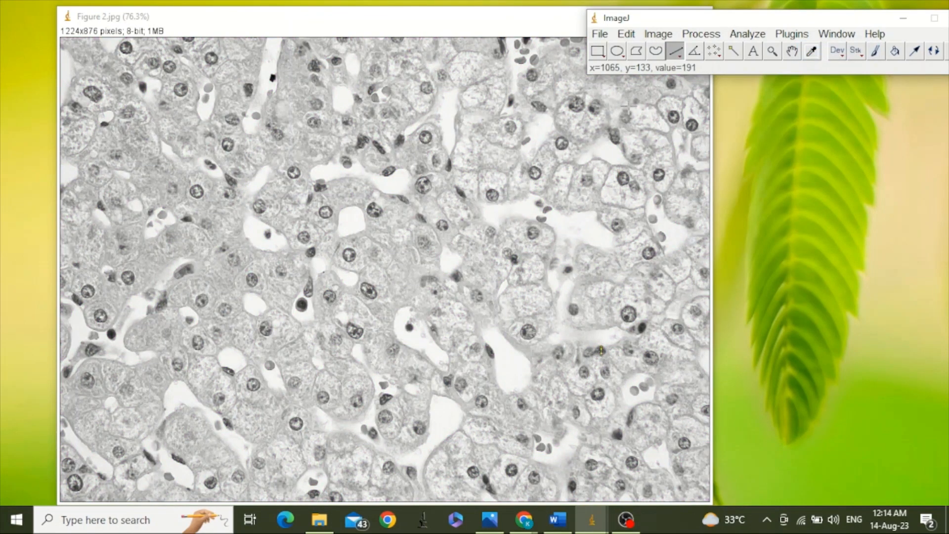
- Threshold Figure 2 in B&W with a lower limit of 178 and an upper limit of 255, apply it and close the Threshold dialog
{"action": "left_click", "coordinate": [661, 38]}
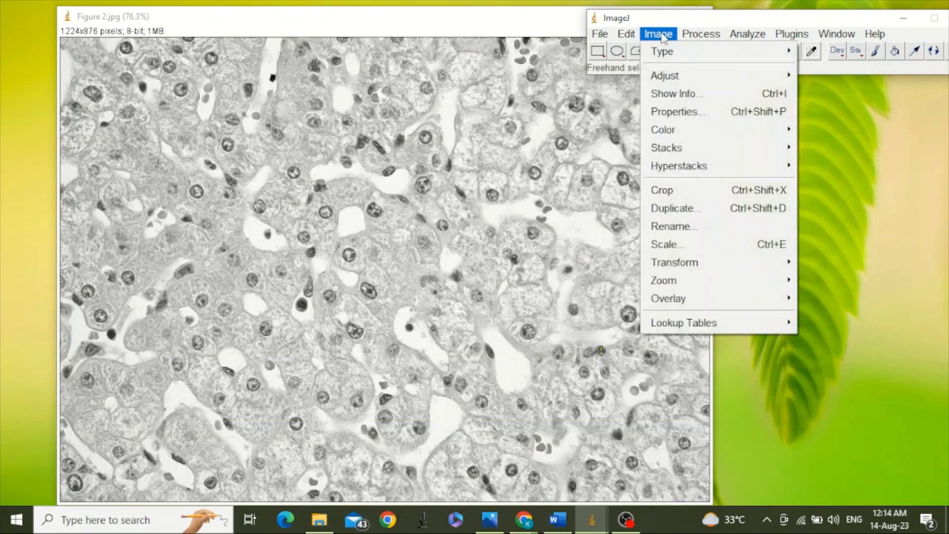
{"action": "mouse_move", "coordinate": [675, 80]}
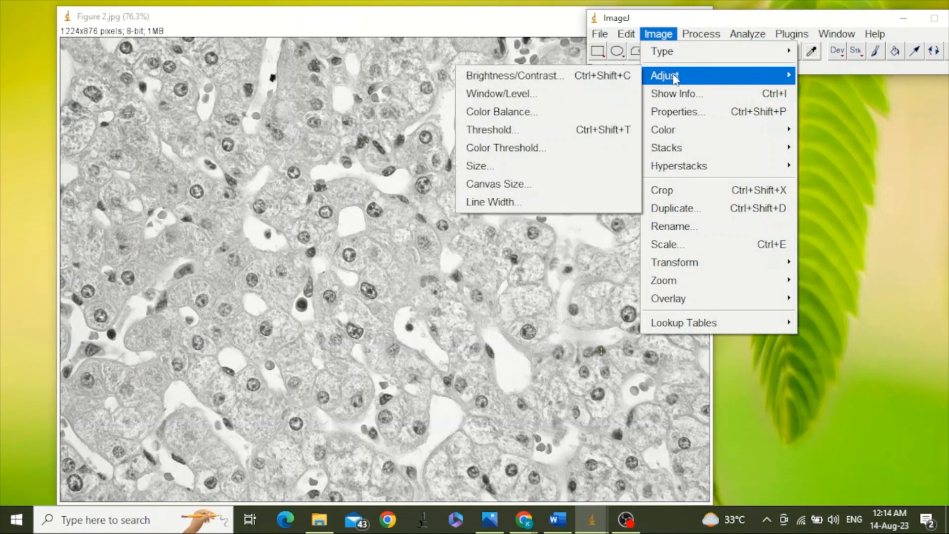
{"action": "left_click", "coordinate": [538, 130]}
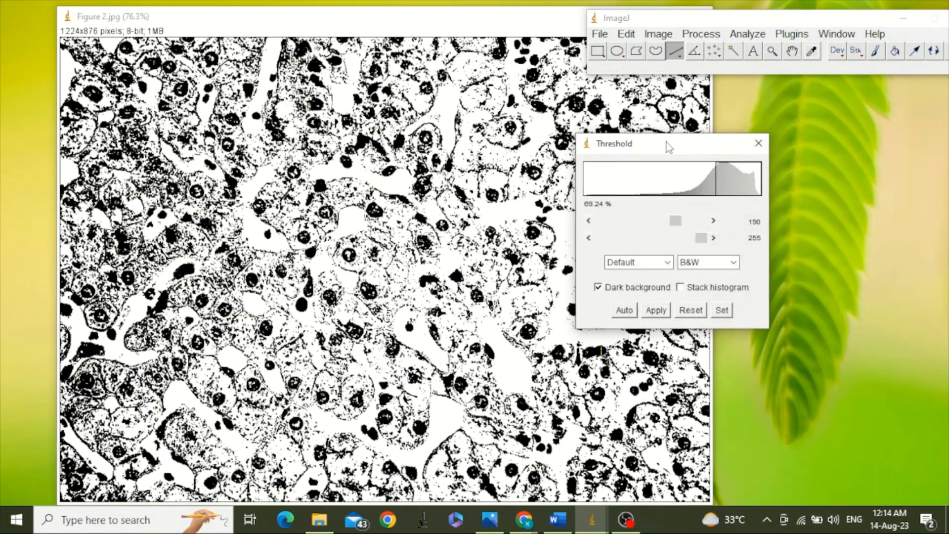
{"action": "left_click_drag", "start_coordinate": [666, 142], "coordinate": [798, 148]}
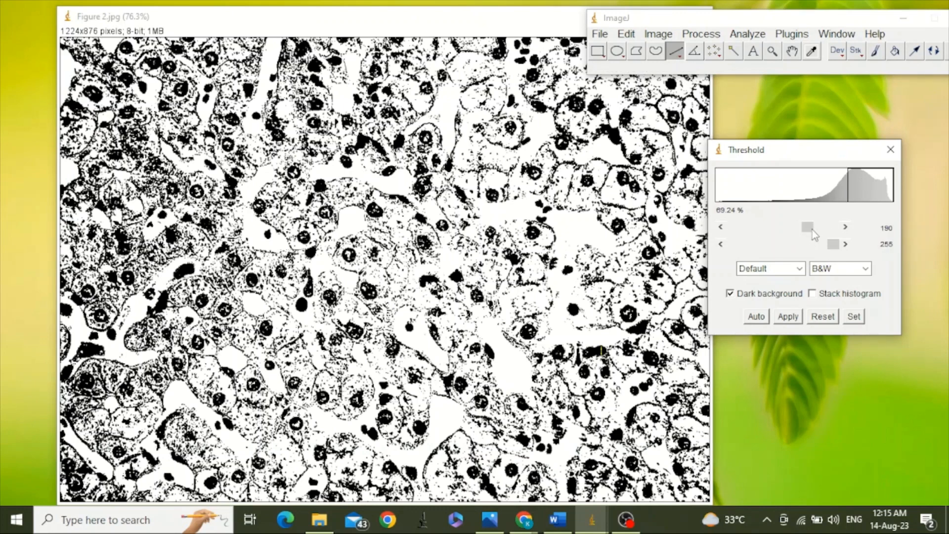
{"action": "left_click", "coordinate": [720, 227]}
{"action": "left_click", "coordinate": [720, 227]}
{"action": "left_click", "coordinate": [720, 227]}
{"action": "left_click", "coordinate": [720, 227]}
{"action": "left_click", "coordinate": [720, 227]}
{"action": "left_click", "coordinate": [720, 226]}
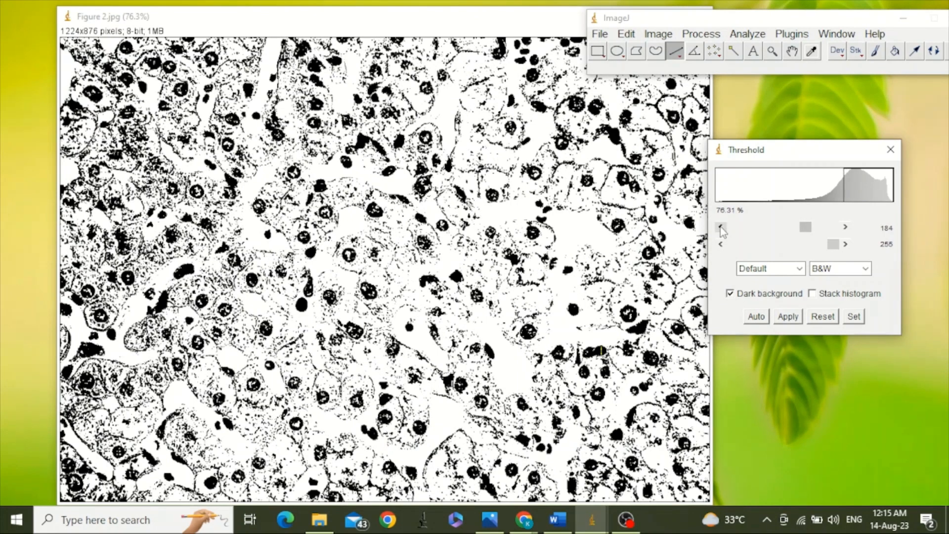
{"action": "left_click", "coordinate": [720, 227]}
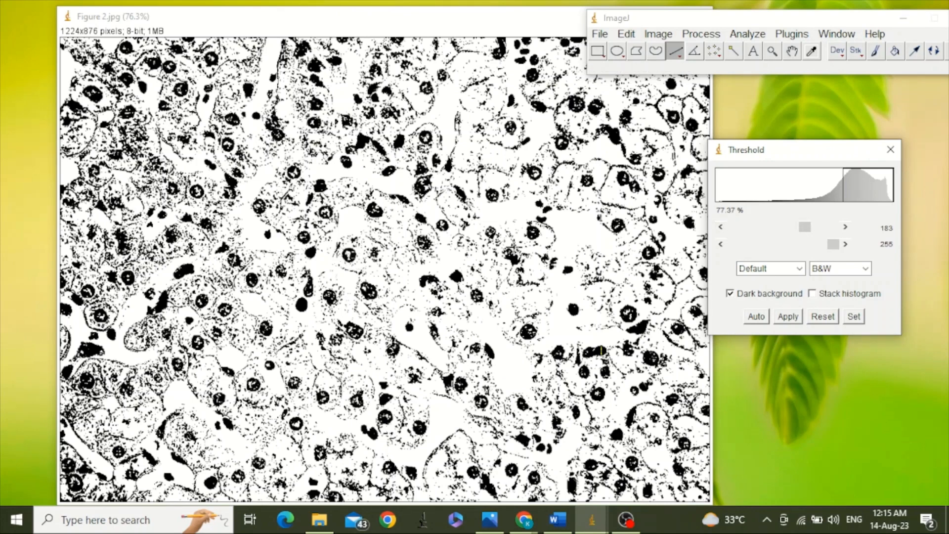
{"action": "left_click", "coordinate": [720, 227]}
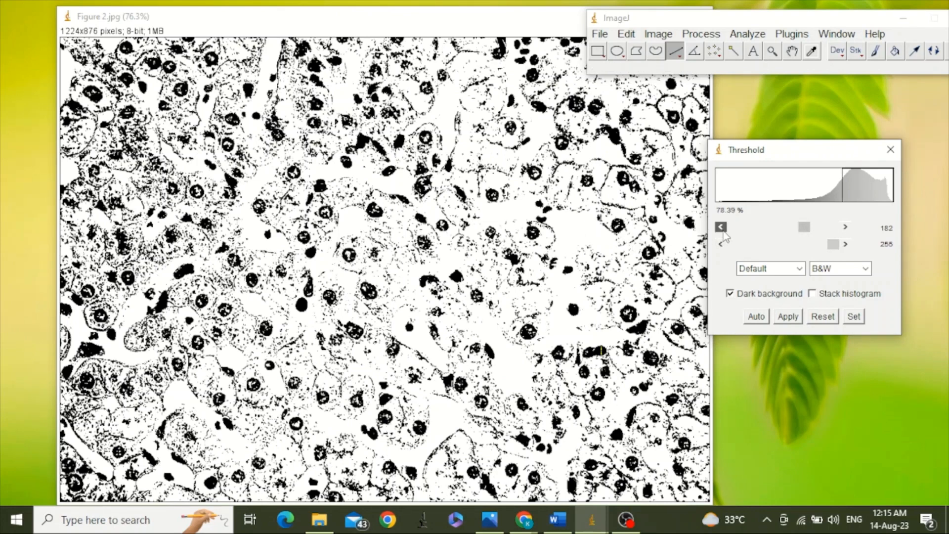
{"action": "left_click", "coordinate": [720, 227]}
{"action": "left_click", "coordinate": [720, 226]}
{"action": "left_click", "coordinate": [722, 230]}
{"action": "left_click", "coordinate": [722, 230]}
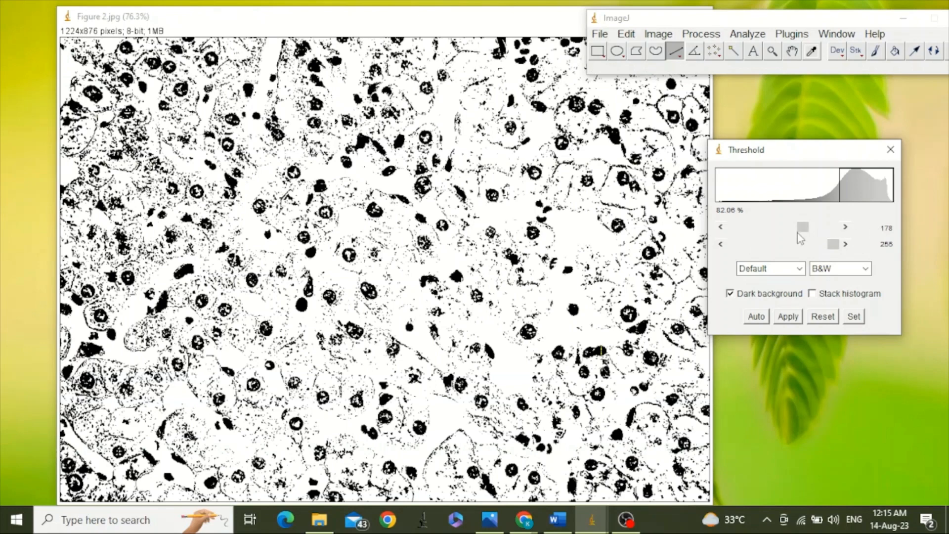
{"action": "left_click", "coordinate": [795, 319]}
{"action": "left_click", "coordinate": [890, 151]}
- Make the thresholded Figure 2 image binary and convert it to a mask
{"action": "left_click", "coordinate": [702, 34]}
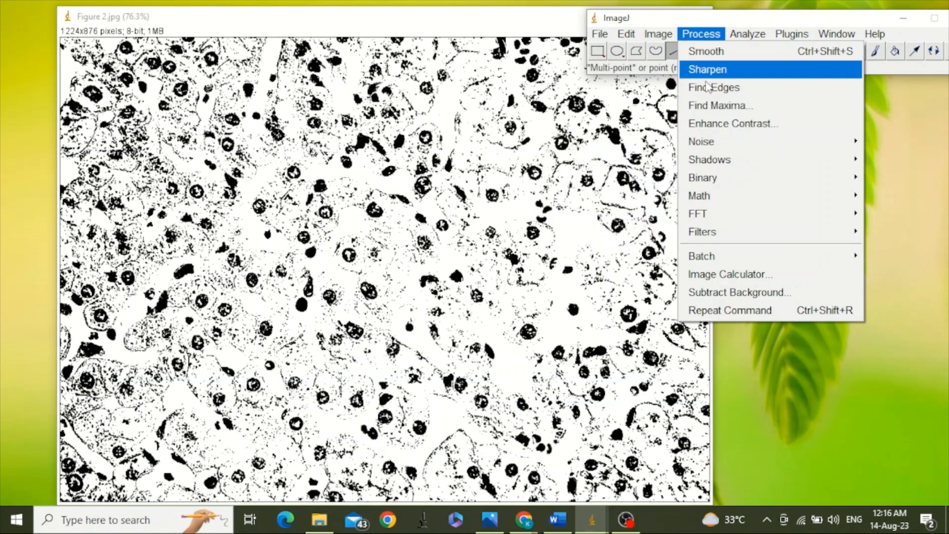
{"action": "mouse_move", "coordinate": [731, 183]}
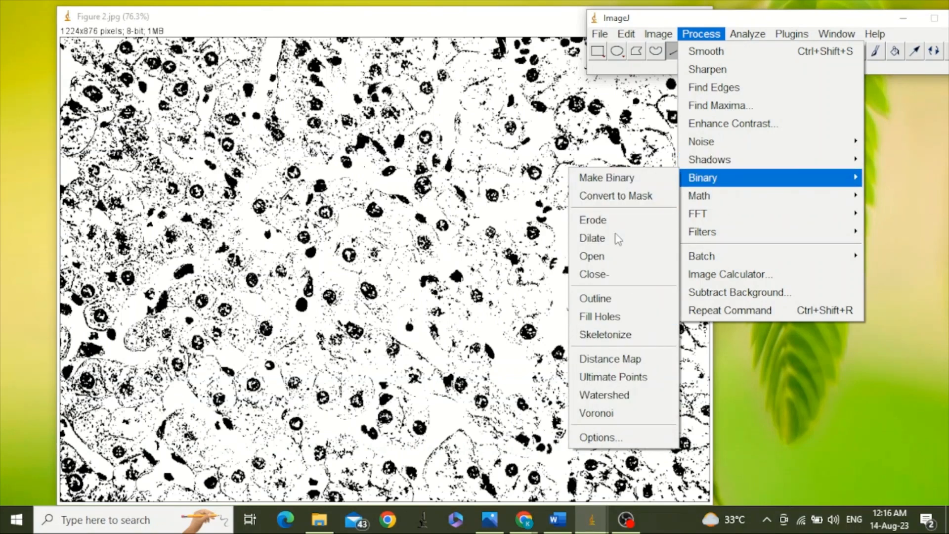
{"action": "left_click", "coordinate": [626, 187]}
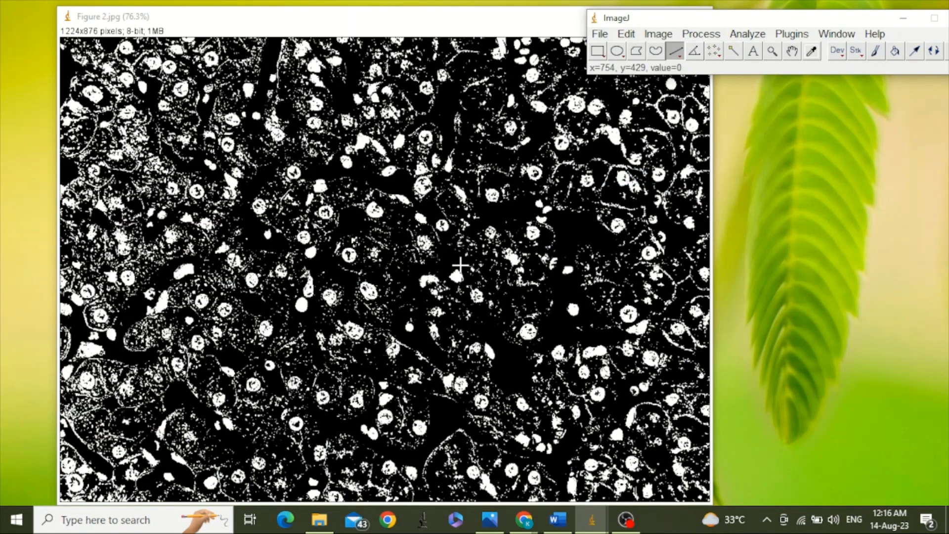
{"action": "left_click", "coordinate": [693, 38]}
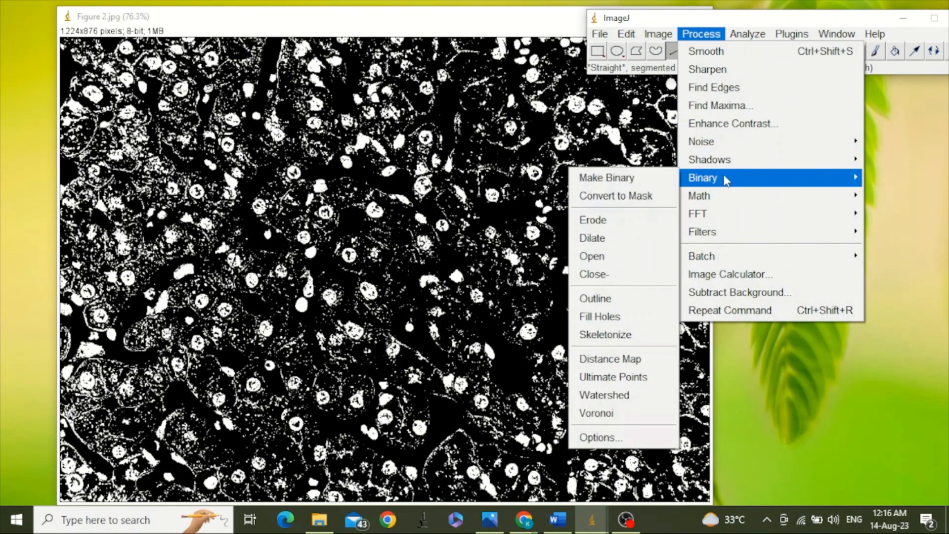
{"action": "left_click", "coordinate": [639, 196]}
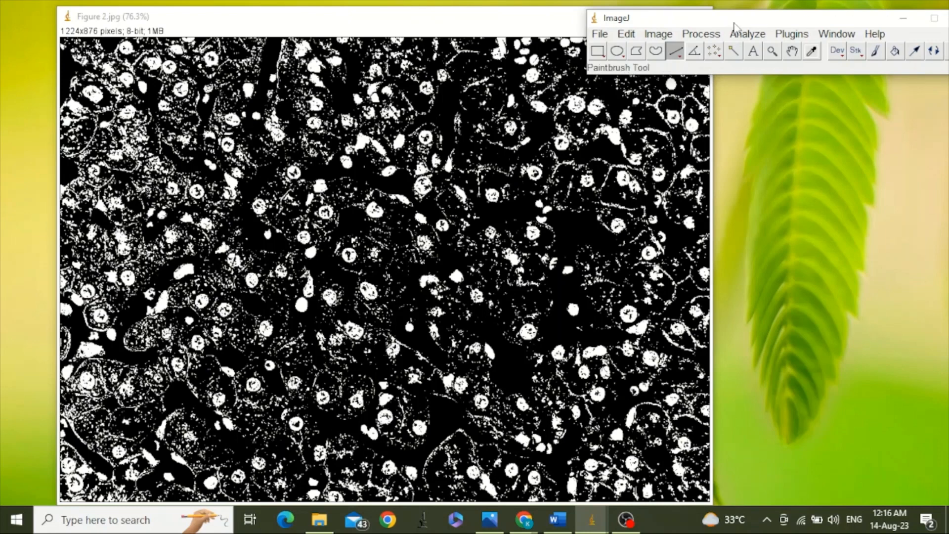
- Fill the holes in the binary nuclei and separate touching ones with Watershed
{"action": "left_click", "coordinate": [697, 37]}
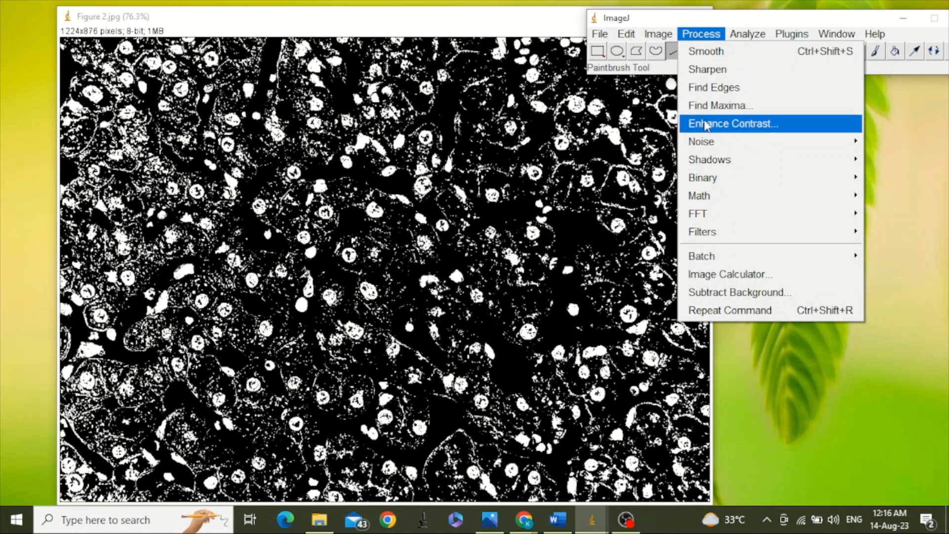
{"action": "mouse_move", "coordinate": [719, 184]}
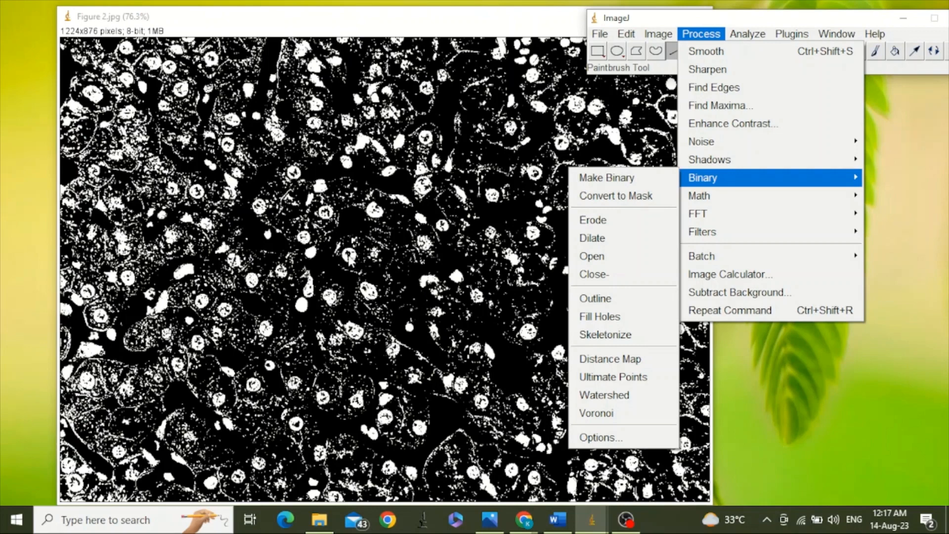
{"action": "left_click", "coordinate": [621, 318]}
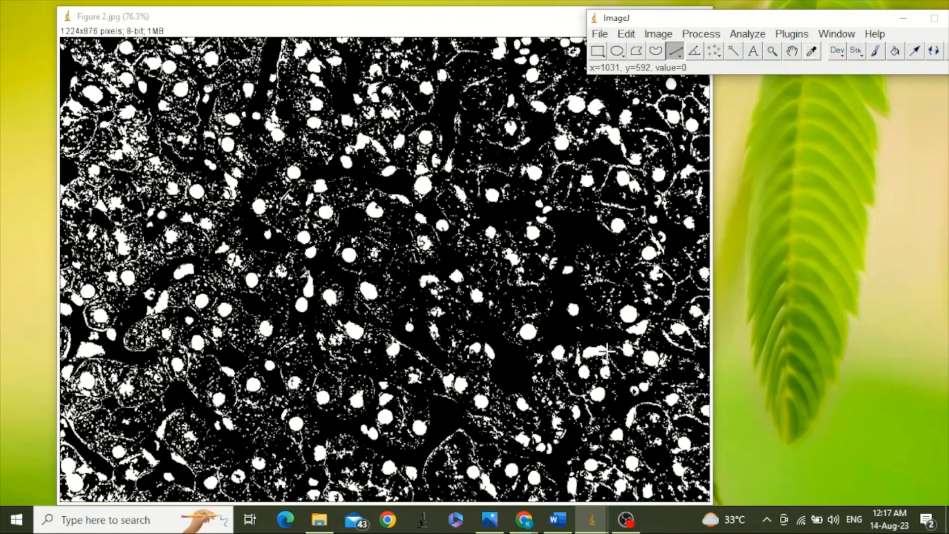
{"action": "left_click", "coordinate": [702, 34]}
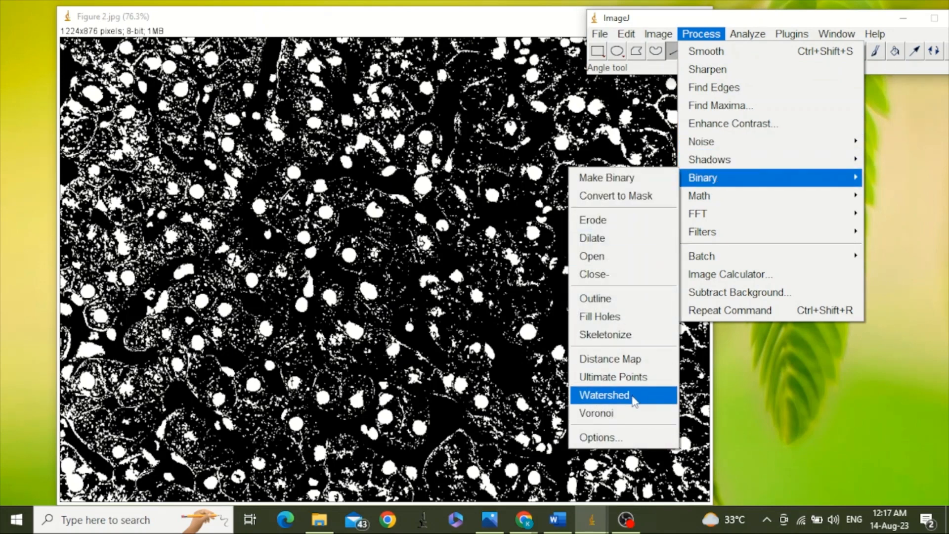
{"action": "left_click", "coordinate": [634, 401]}
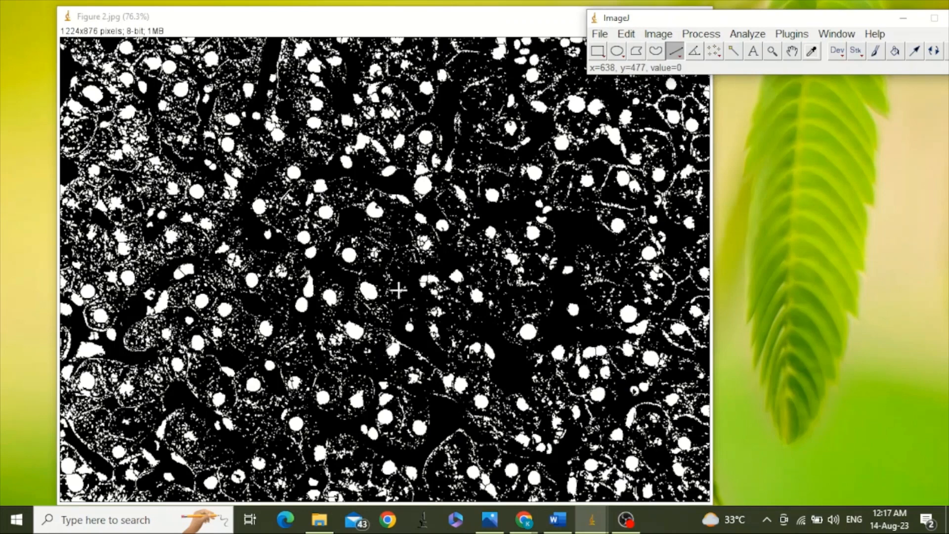
- Open the Analyze Particles settings beside the image, look up the calculated circle area on Chrome's Circle Calculator page, and return to ImageJ
{"action": "left_click", "coordinate": [746, 37]}
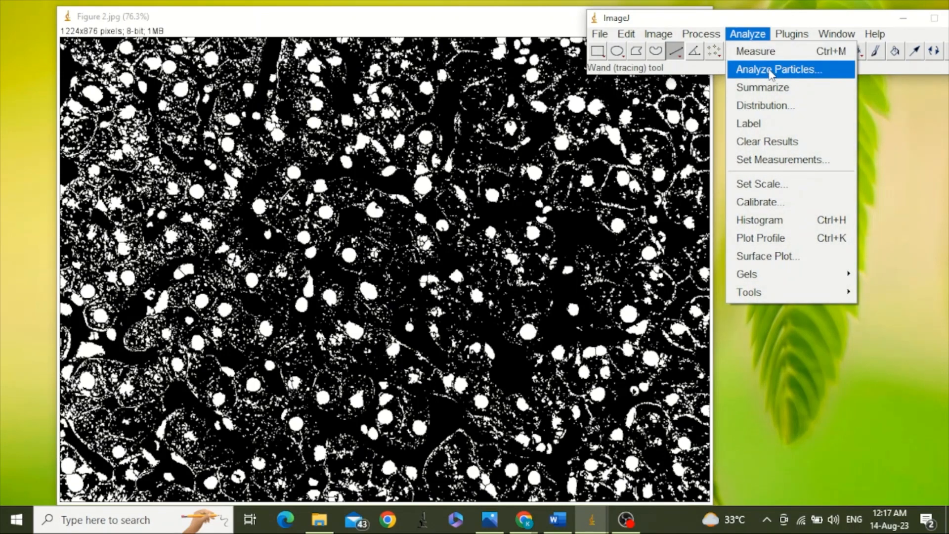
{"action": "left_click", "coordinate": [835, 74]}
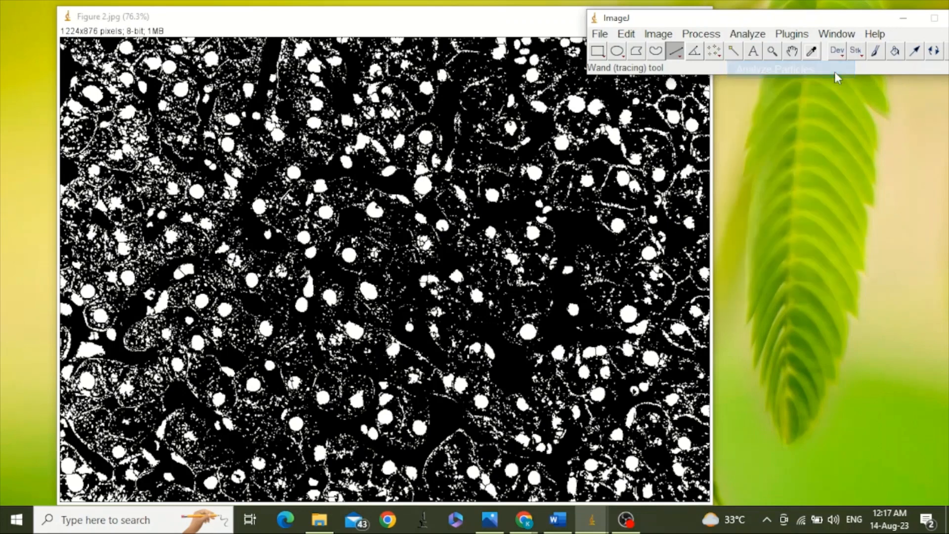
{"action": "left_click_drag", "start_coordinate": [497, 94], "coordinate": [837, 124]}
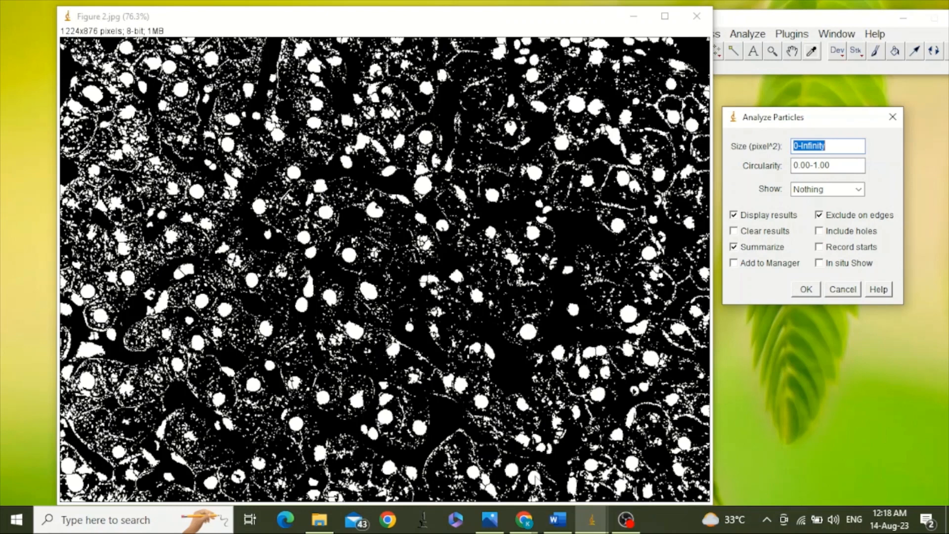
{"action": "left_click", "coordinate": [527, 526]}
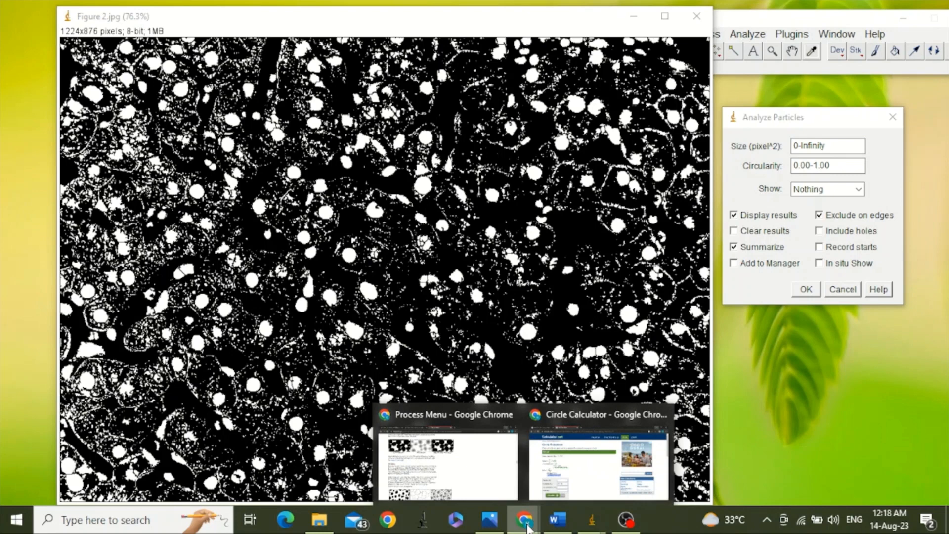
{"action": "left_click", "coordinate": [577, 482]}
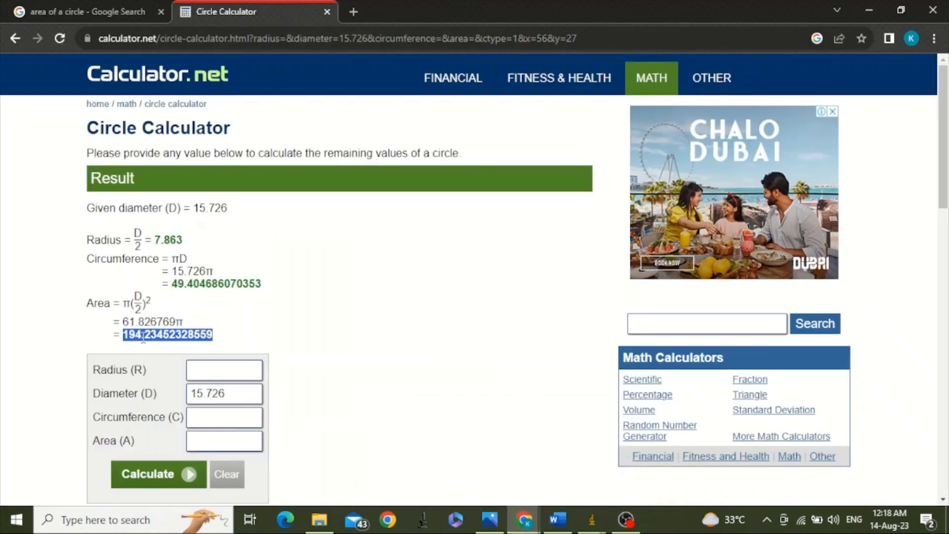
{"action": "left_click", "coordinate": [872, 9]}
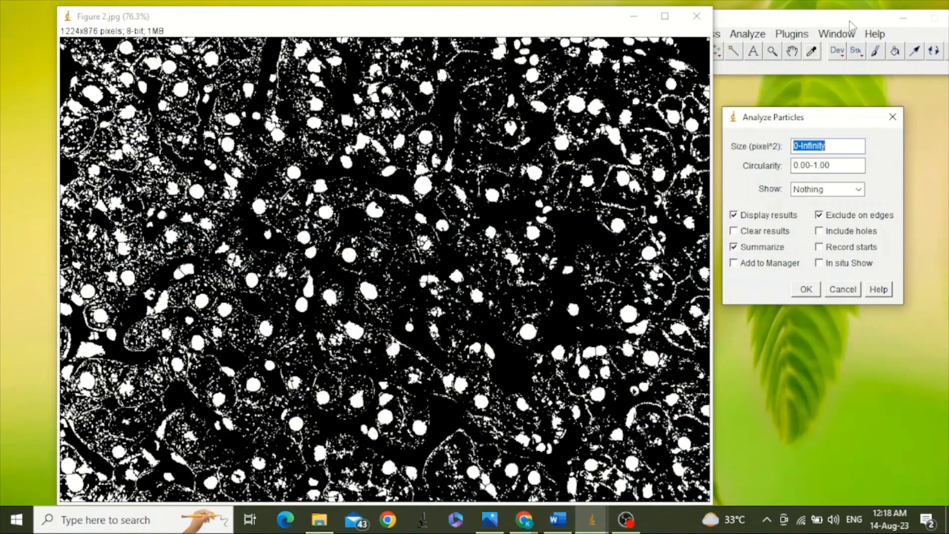
- Analyze particles with size 194-Infinity, circularity 0.00-1.00 and Outlines shown, displaying and summarizing results while excluding particles on edges
{"action": "left_click", "coordinate": [797, 147]}
{"action": "key", "text": "BackSpace"}
{"action": "type", "text": "194"}
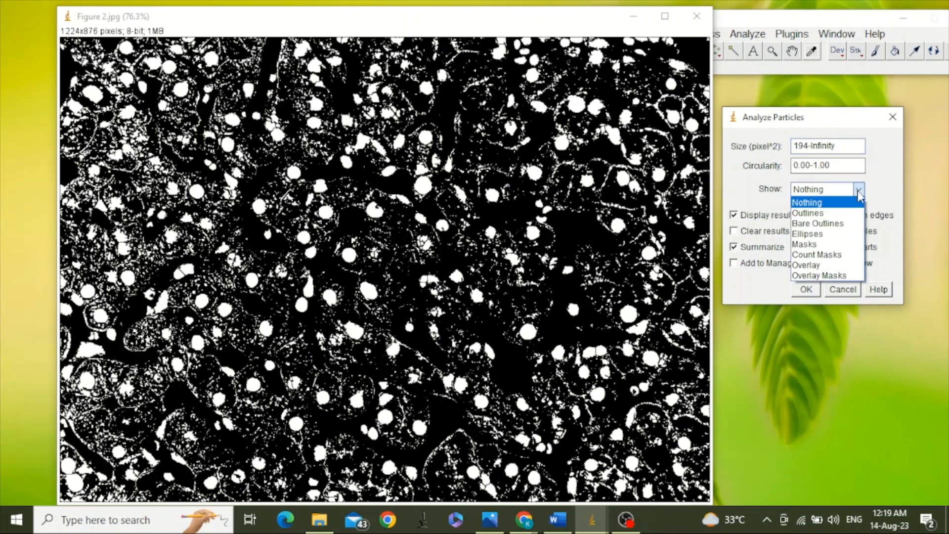
{"action": "left_click", "coordinate": [833, 213]}
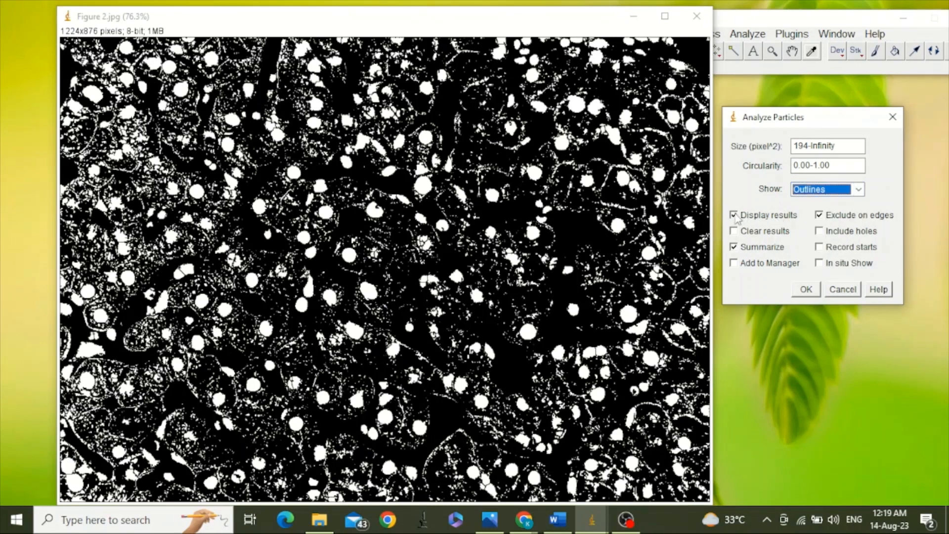
{"action": "left_click", "coordinate": [817, 216]}
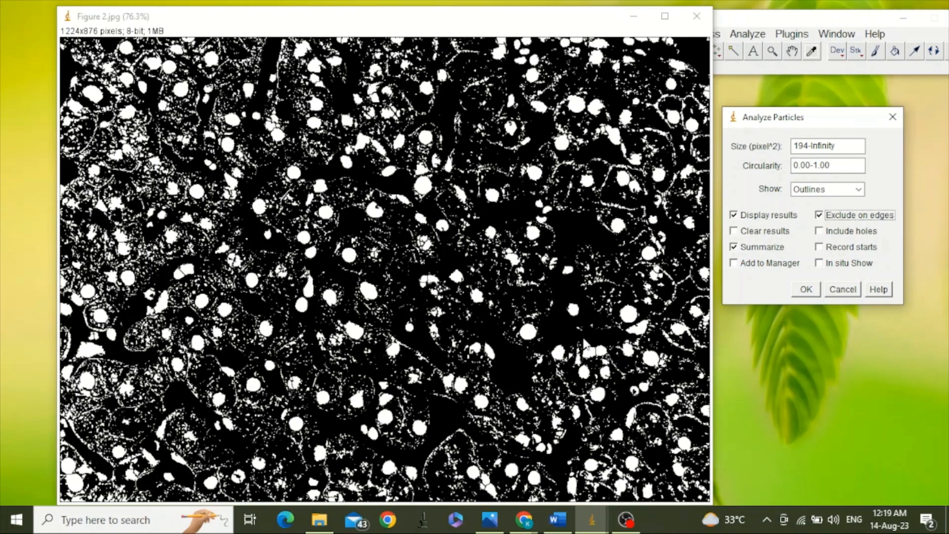
{"action": "left_click", "coordinate": [805, 291]}
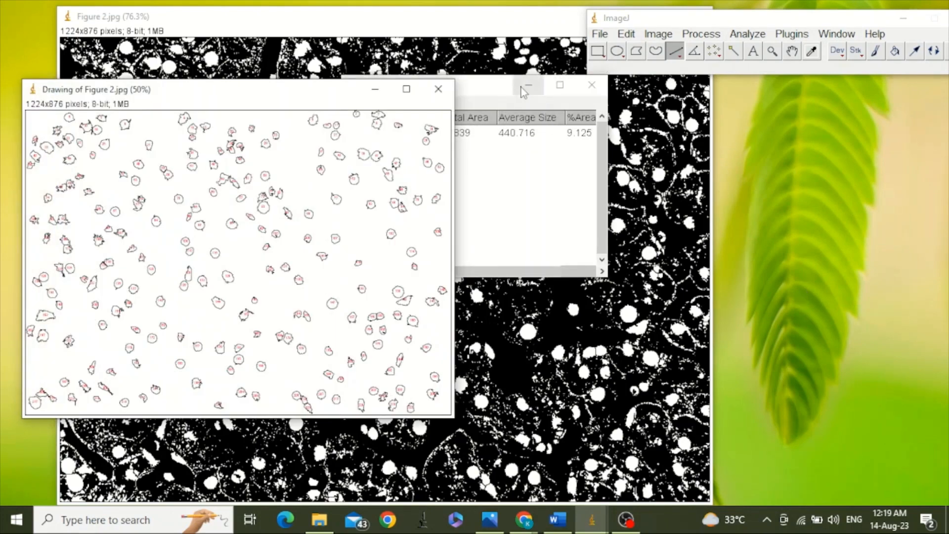
- Arrange the Summary table beside the outline drawing, examine all its columns, and enlarge the drawing to 76.3% to inspect the numbered outlines
{"action": "mouse_move", "coordinate": [491, 87]}
{"action": "left_mouse_down"}
{"action": "mouse_move", "coordinate": [743, 131]}
{"action": "mouse_move", "coordinate": [781, 115]}
{"action": "left_mouse_up"}
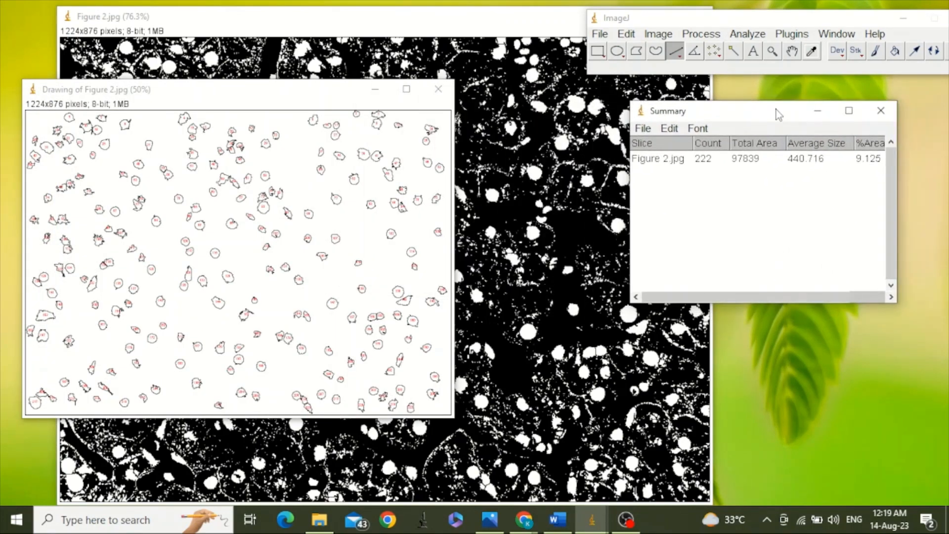
{"action": "mouse_move", "coordinate": [269, 88]}
{"action": "left_mouse_down"}
{"action": "mouse_move", "coordinate": [364, 91]}
{"action": "mouse_move", "coordinate": [326, 88]}
{"action": "left_mouse_up"}
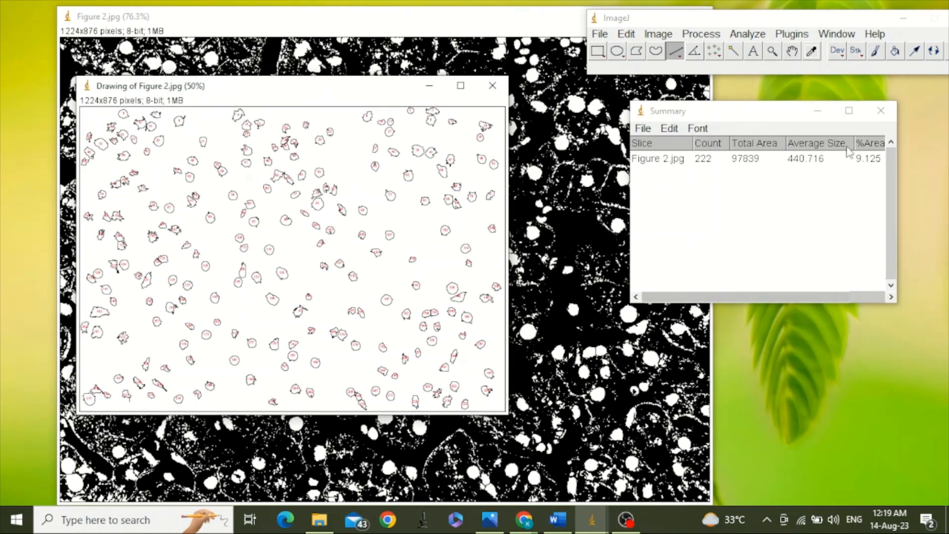
{"action": "left_click", "coordinate": [849, 112]}
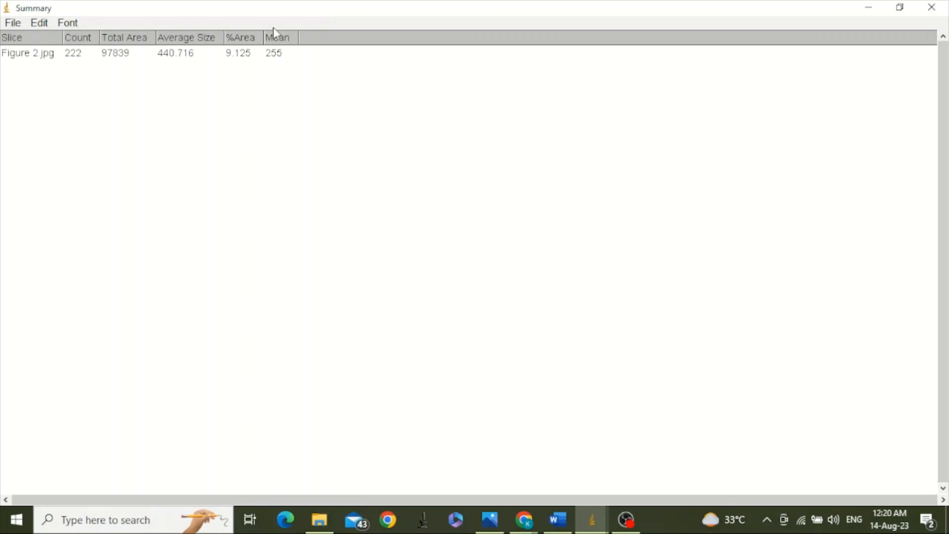
{"action": "double_click", "coordinate": [526, 6]}
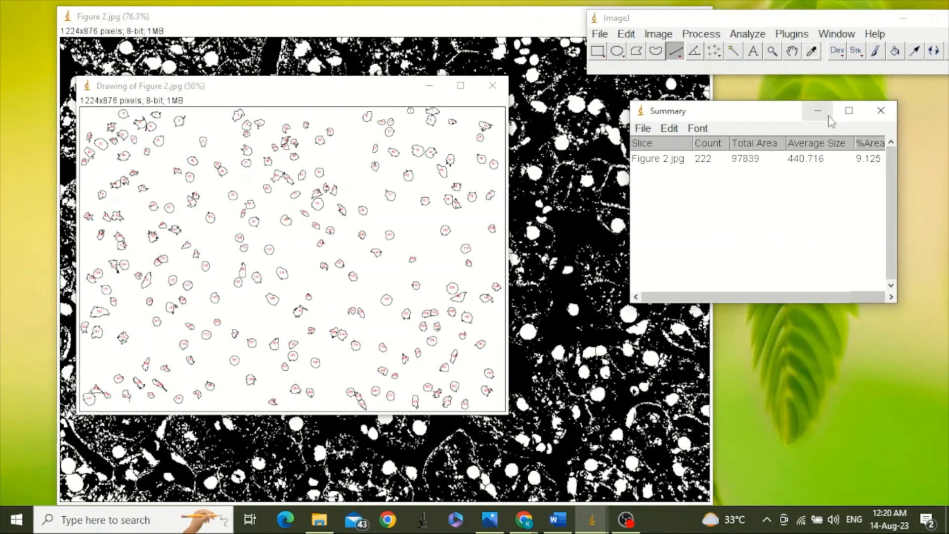
{"action": "left_click", "coordinate": [460, 92]}
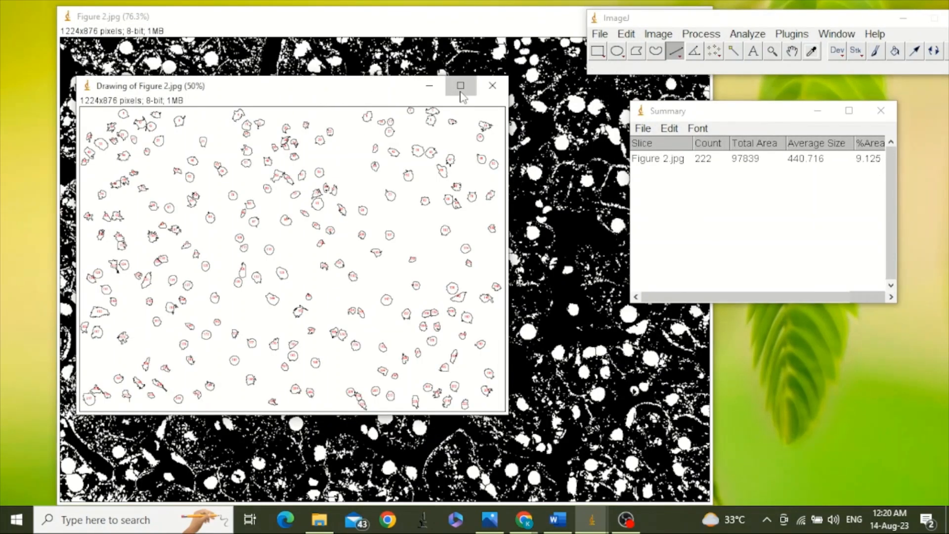
{"action": "left_click", "coordinate": [460, 93]}
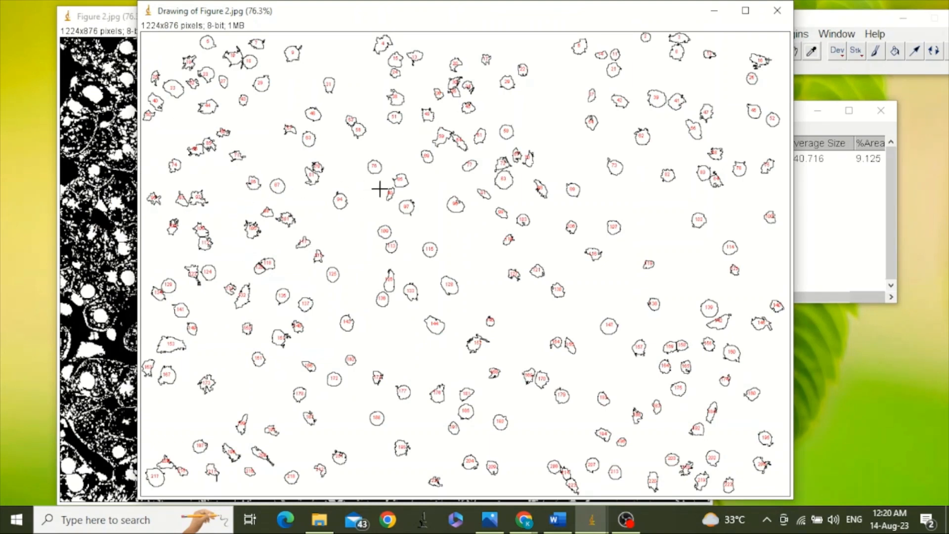